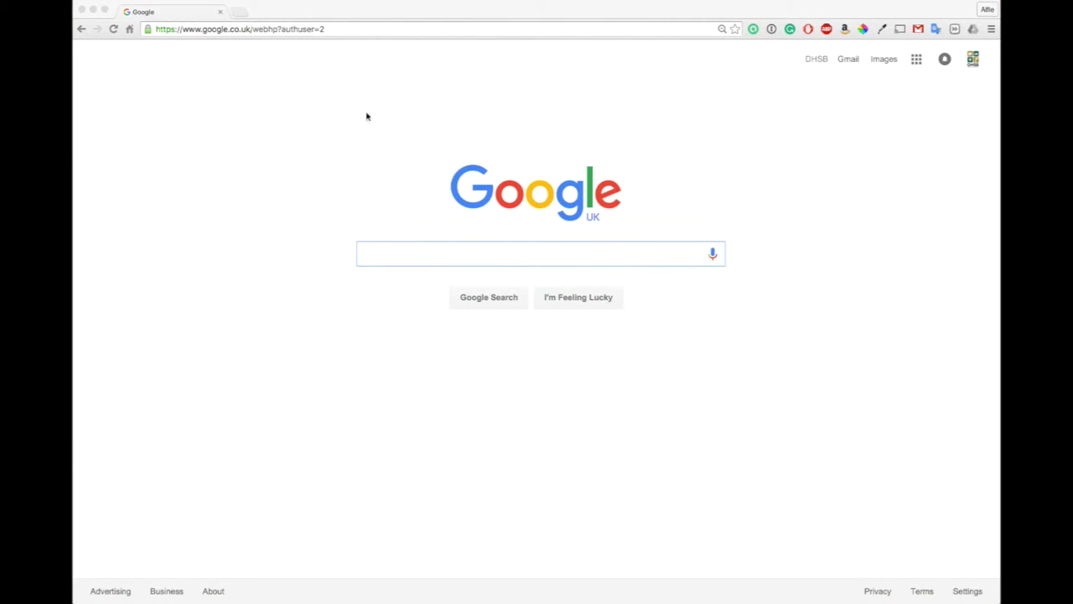
Step: Open the Google Account settings page from the account avatar panel
click(407, 255)
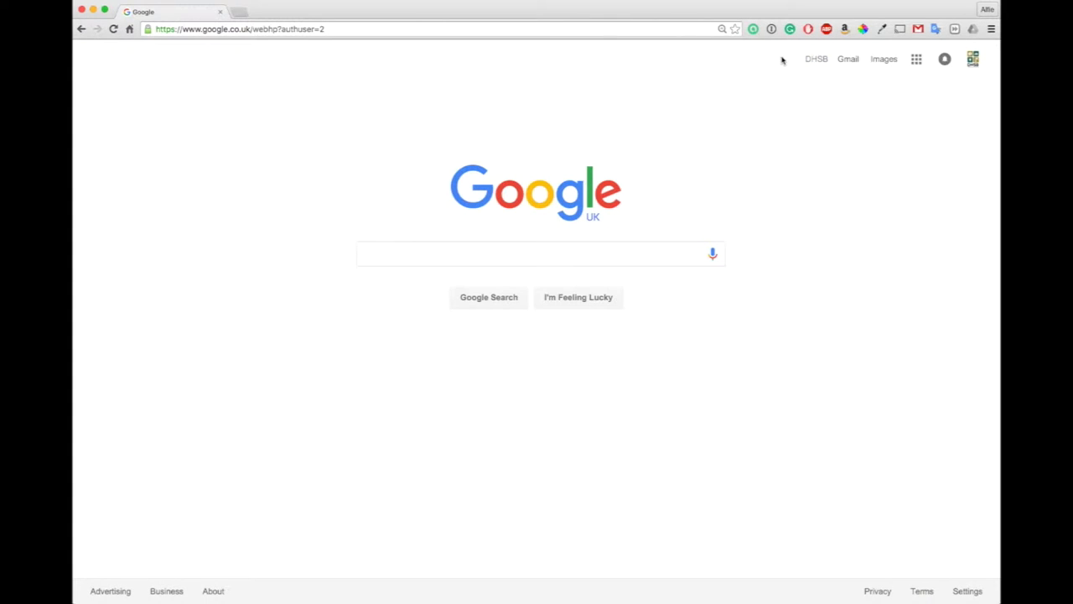
drag(832, 61, 808, 59)
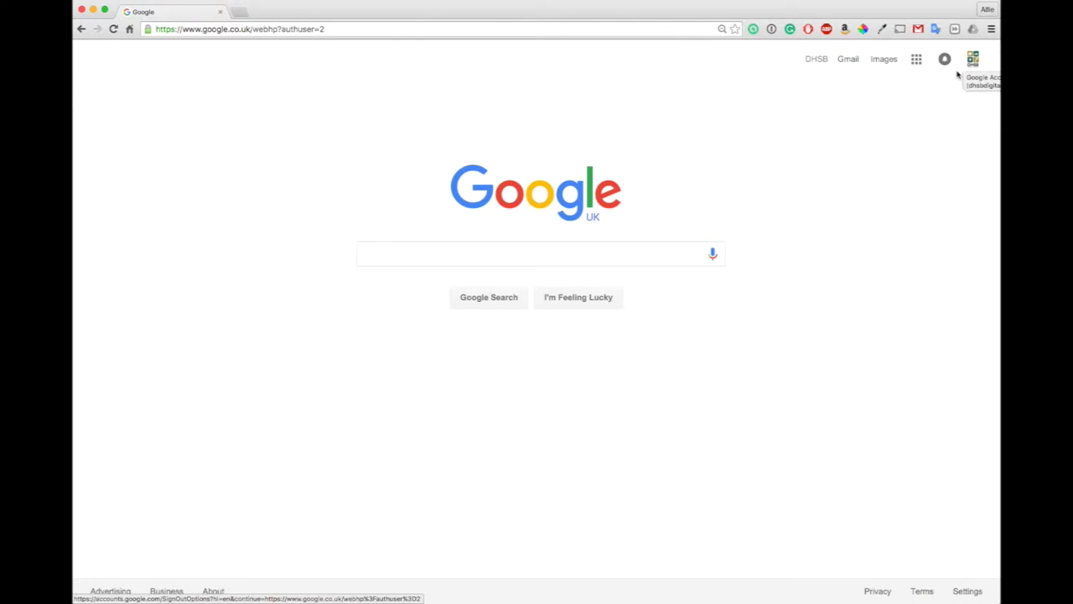
click(971, 60)
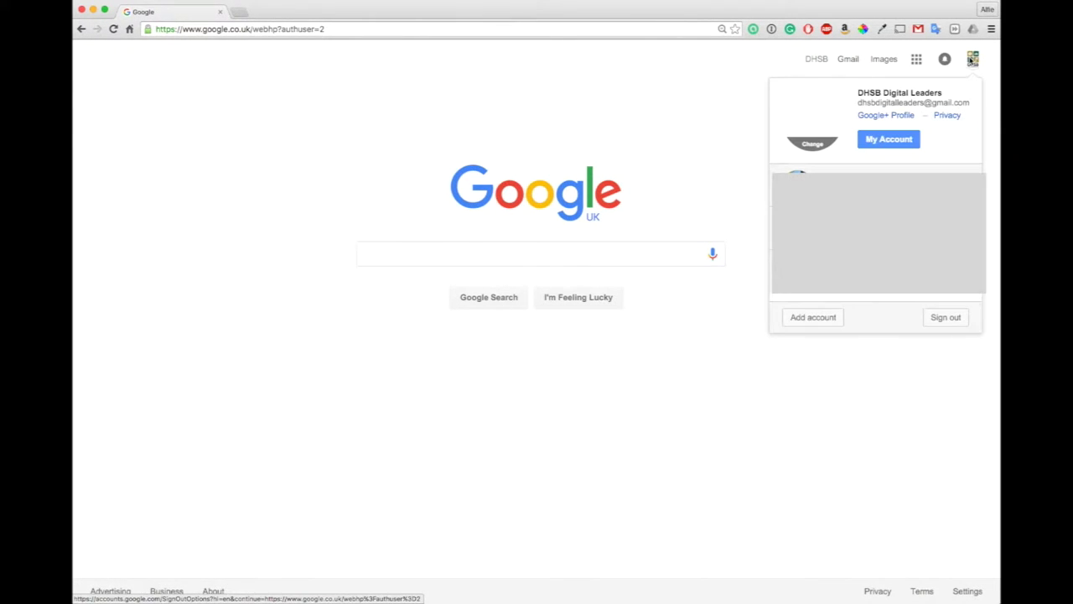
click(885, 141)
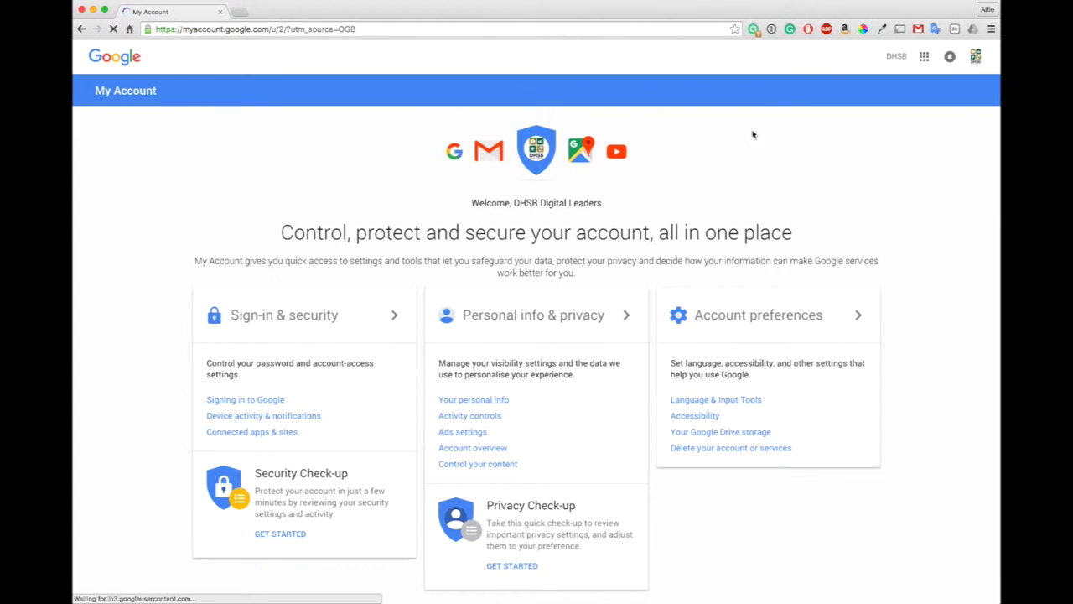
scroll(718, 153, down, 1)
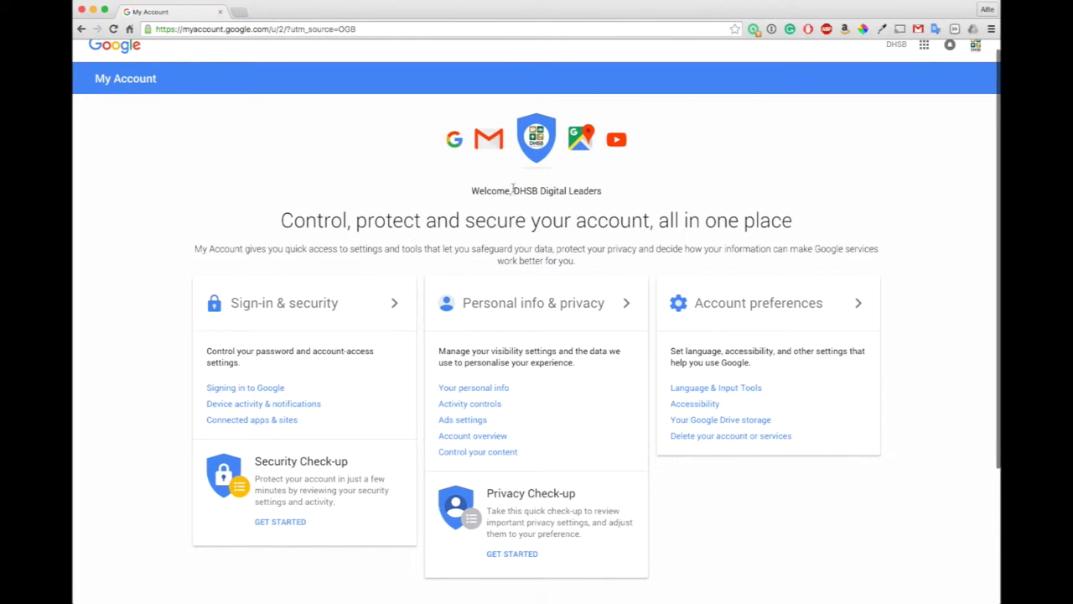
Step: Go to the Signing in to Google section of Sign-in & security
drag(515, 191, 623, 194)
click(212, 246)
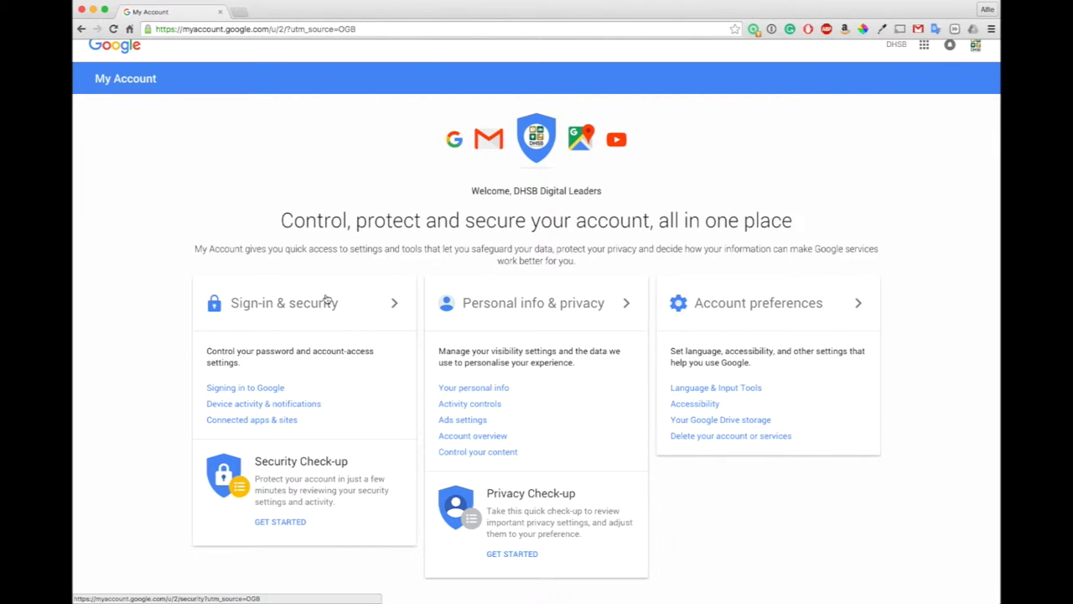
click(246, 390)
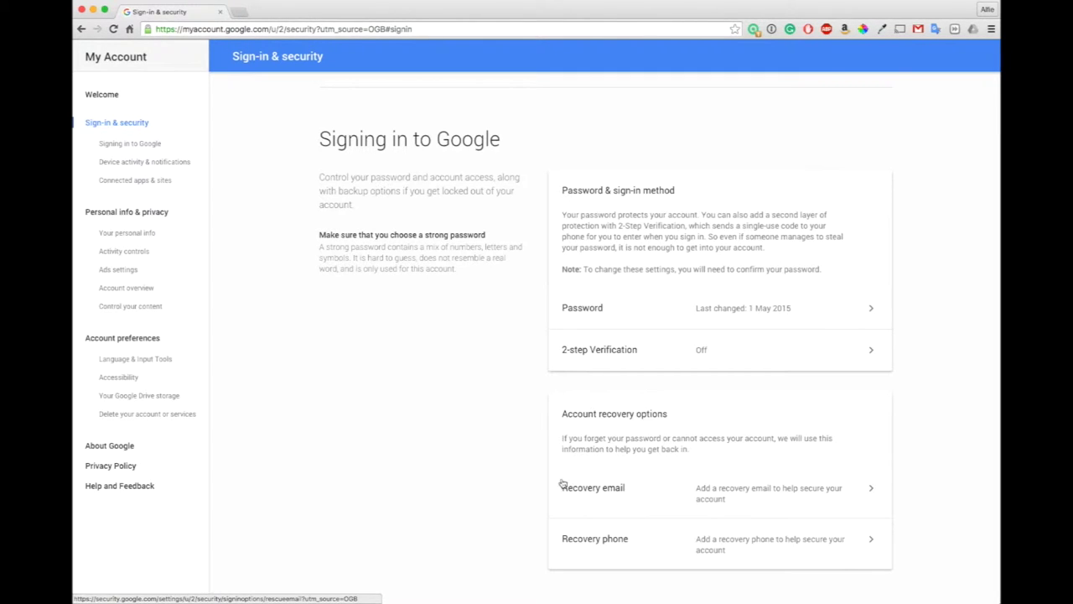
scroll(419, 335, up, 5)
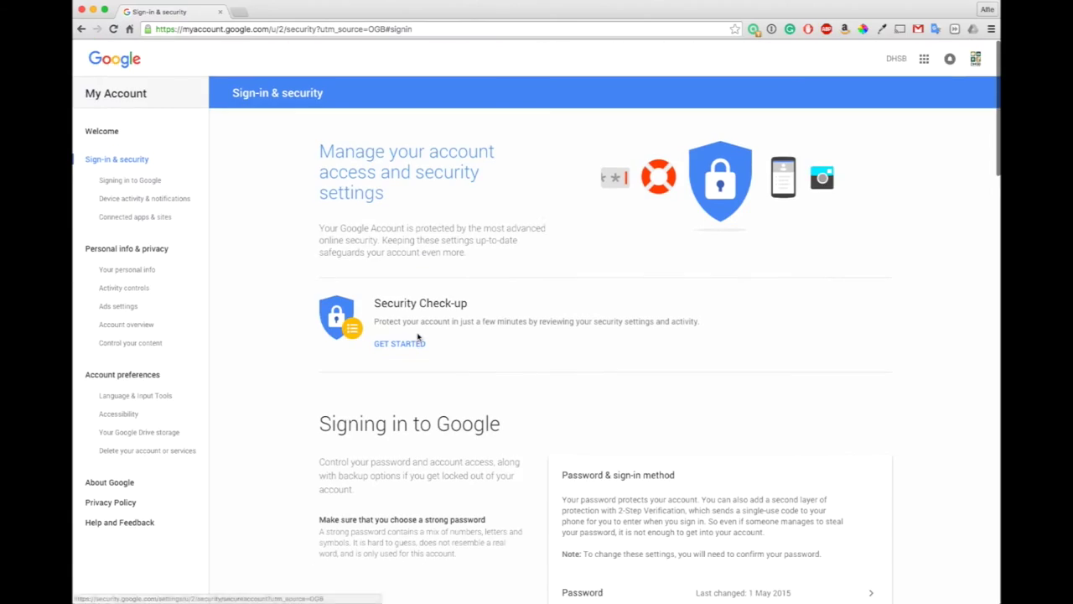
scroll(417, 336, down, 5)
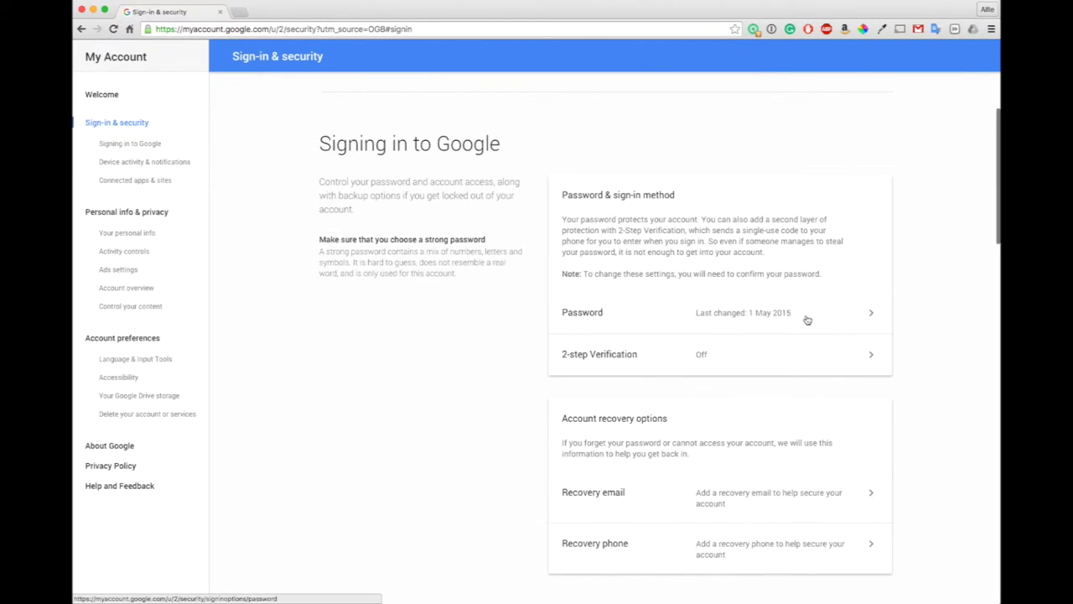
Step: Open 2-step Verification, start the setup and confirm the account password
click(589, 355)
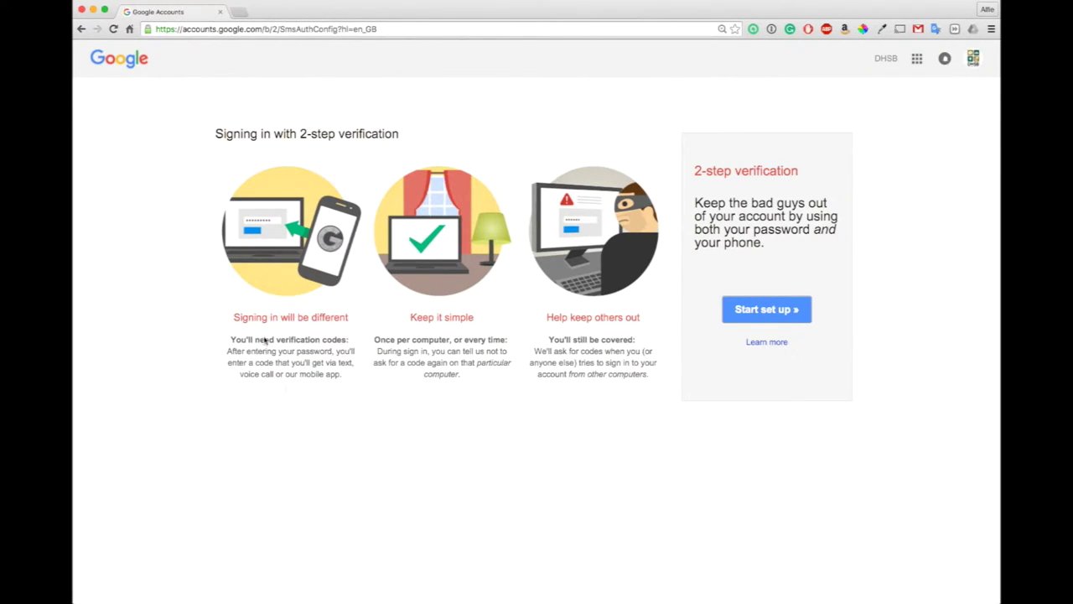
double_click(294, 340)
click(292, 361)
click(741, 309)
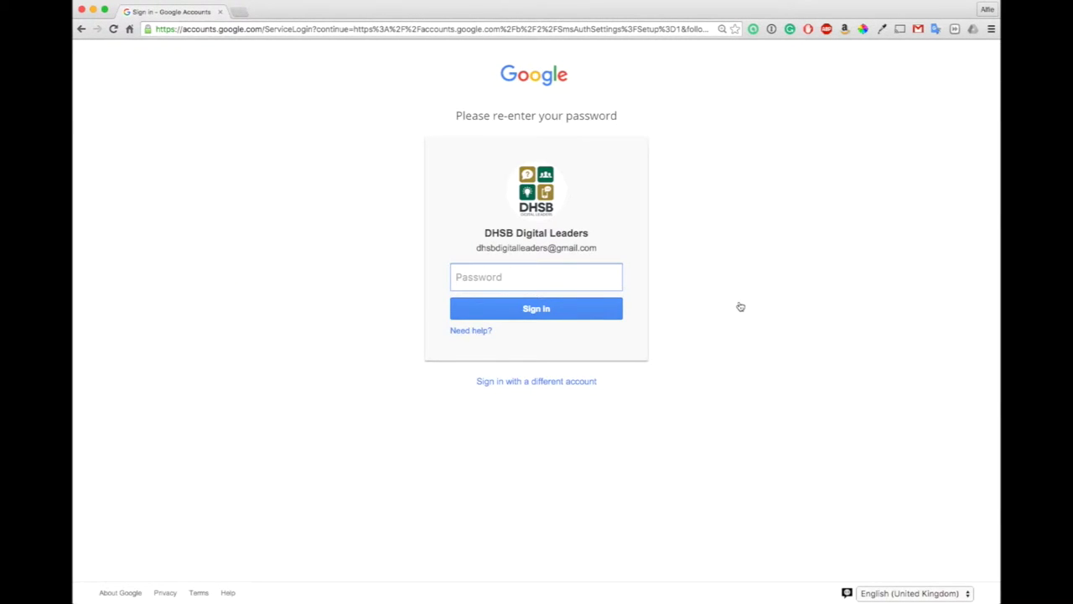
text(•••••••••••••)
key(Return)
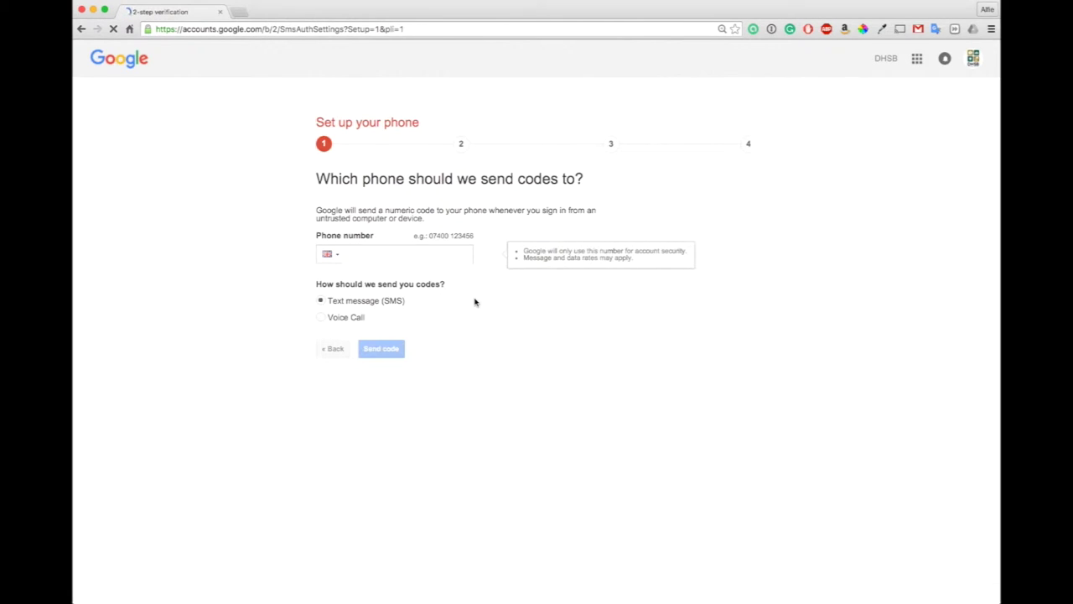
Step: Enter the mobile phone number and have a code sent by text message
click(391, 250)
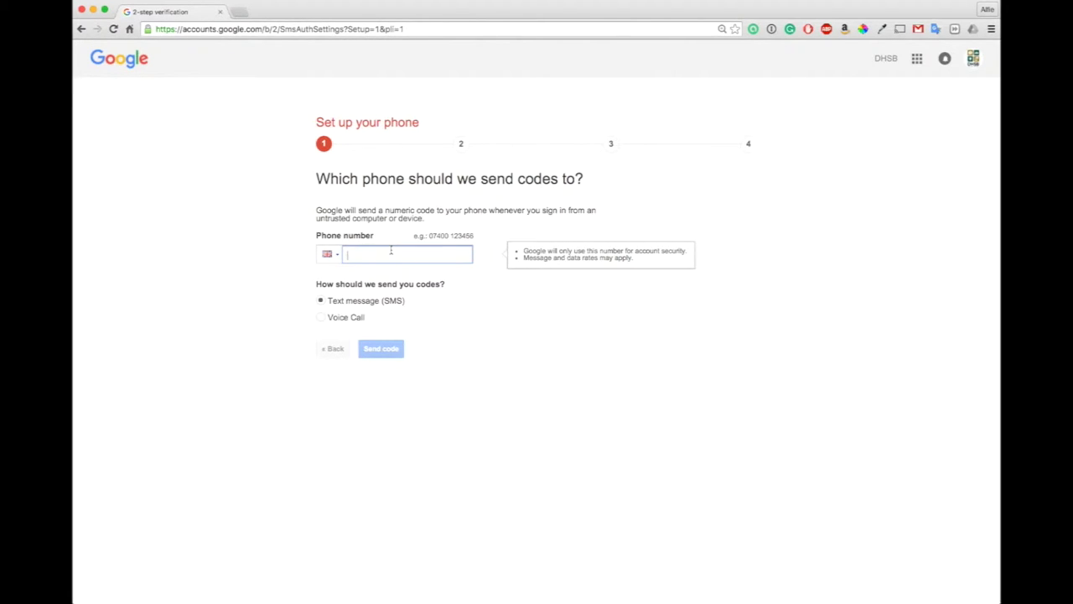
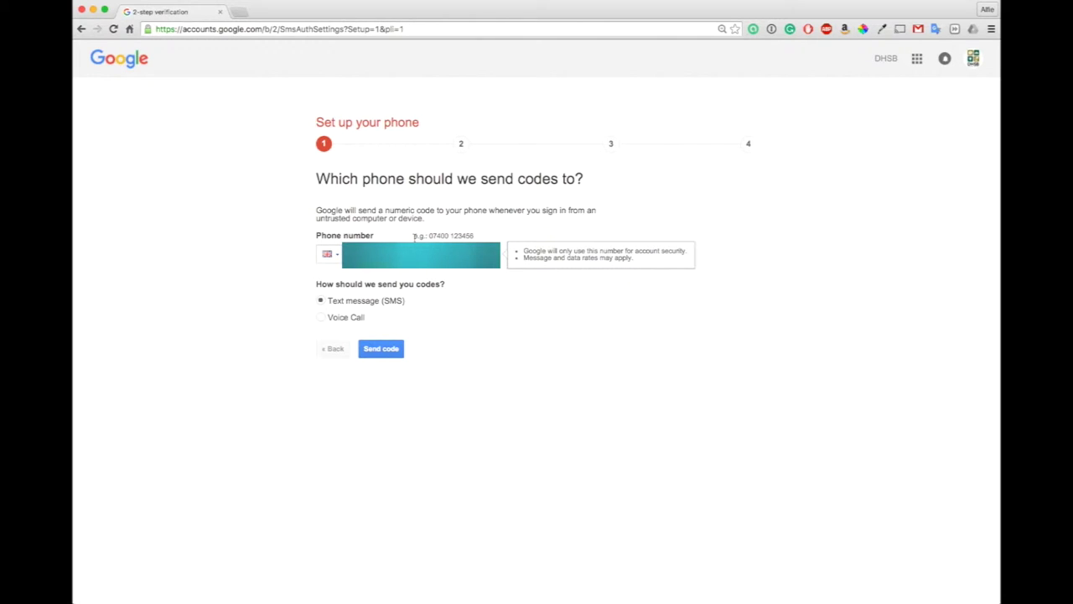
click(379, 350)
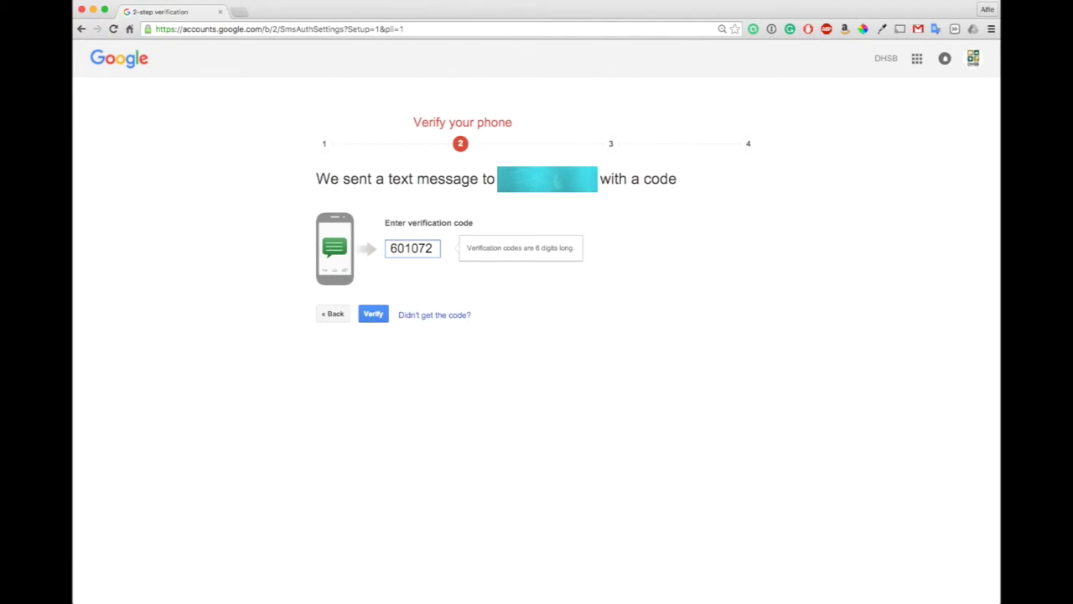
Step: Submit the texted code, keep this computer trusted, and confirm turning on 2-step verification
key(Return)
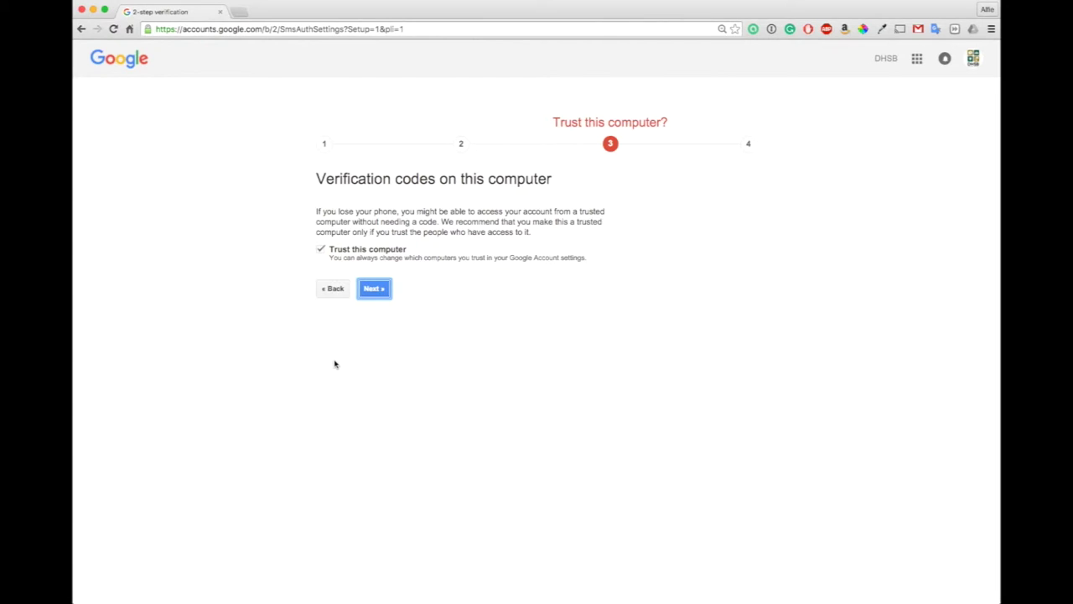
click(369, 288)
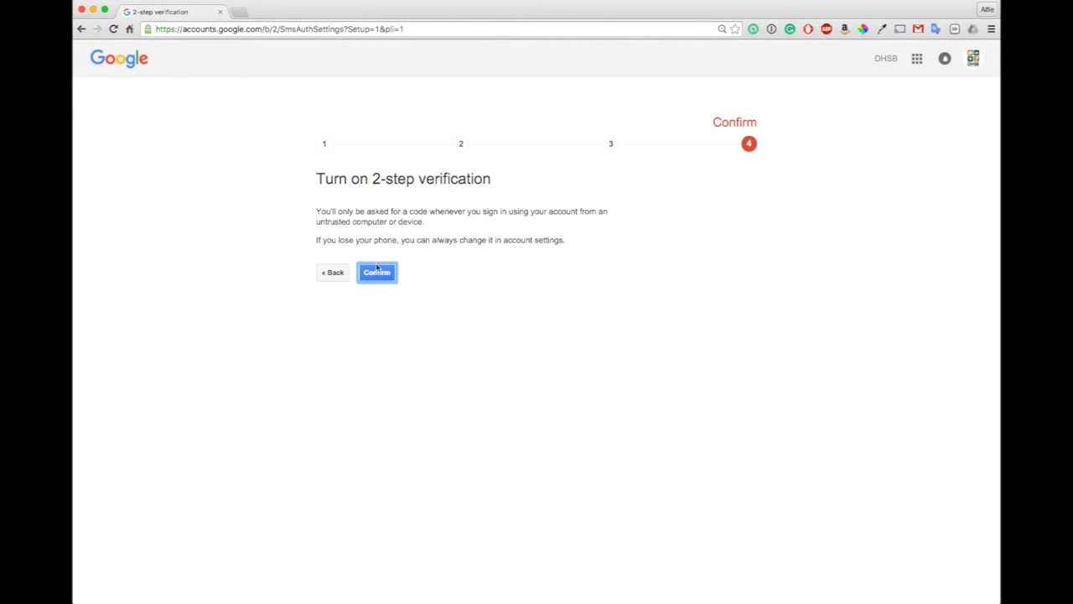
drag(307, 241, 394, 239)
click(444, 239)
click(376, 272)
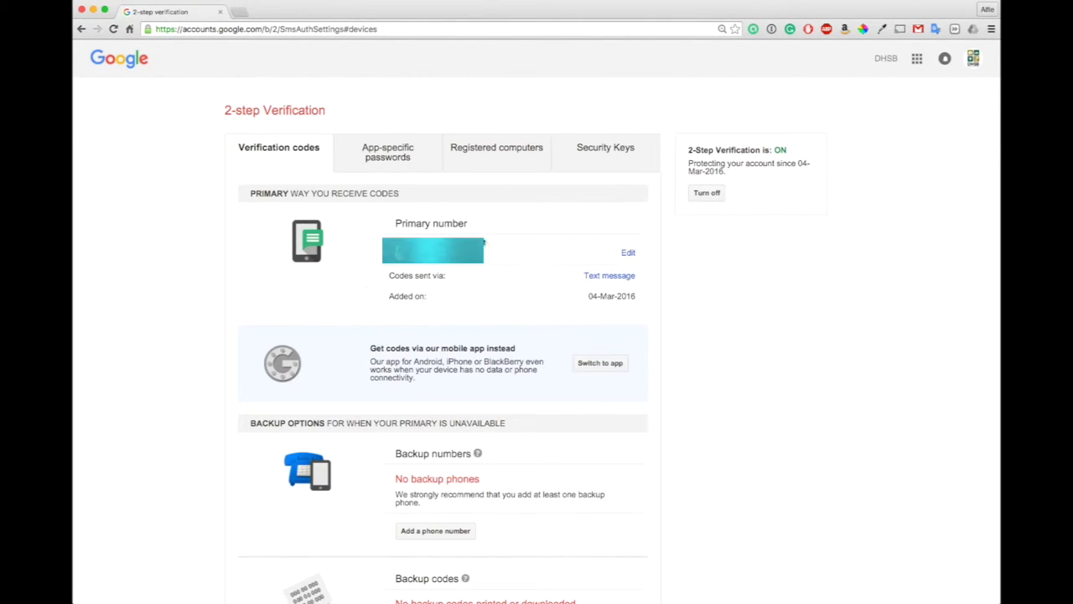
drag(392, 484, 496, 482)
click(450, 517)
click(447, 531)
click(586, 279)
click(524, 280)
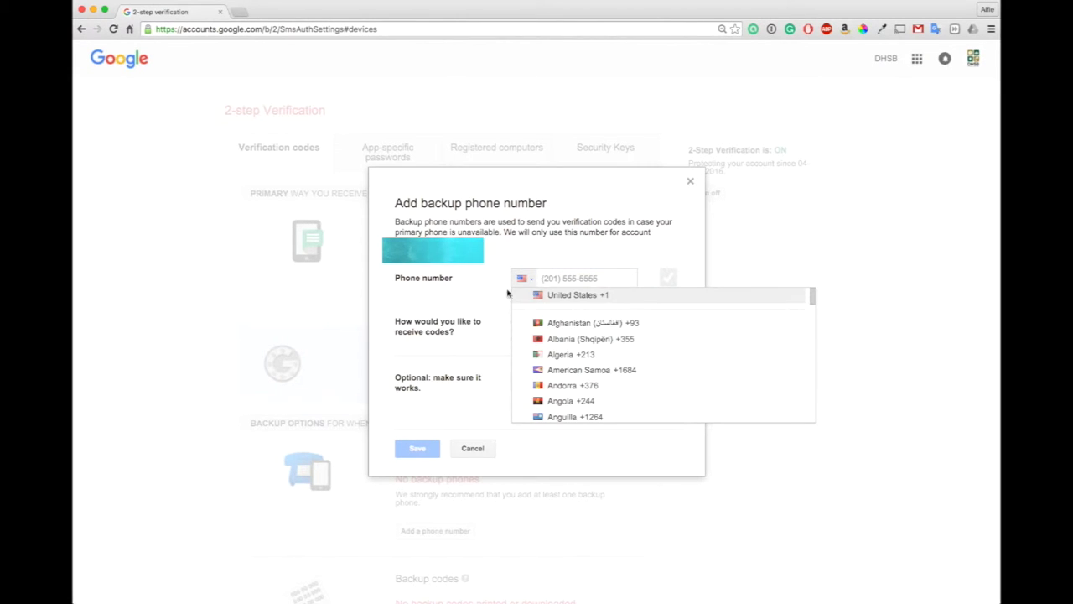
scroll(558, 340, down, 15)
scroll(562, 344, down, 15)
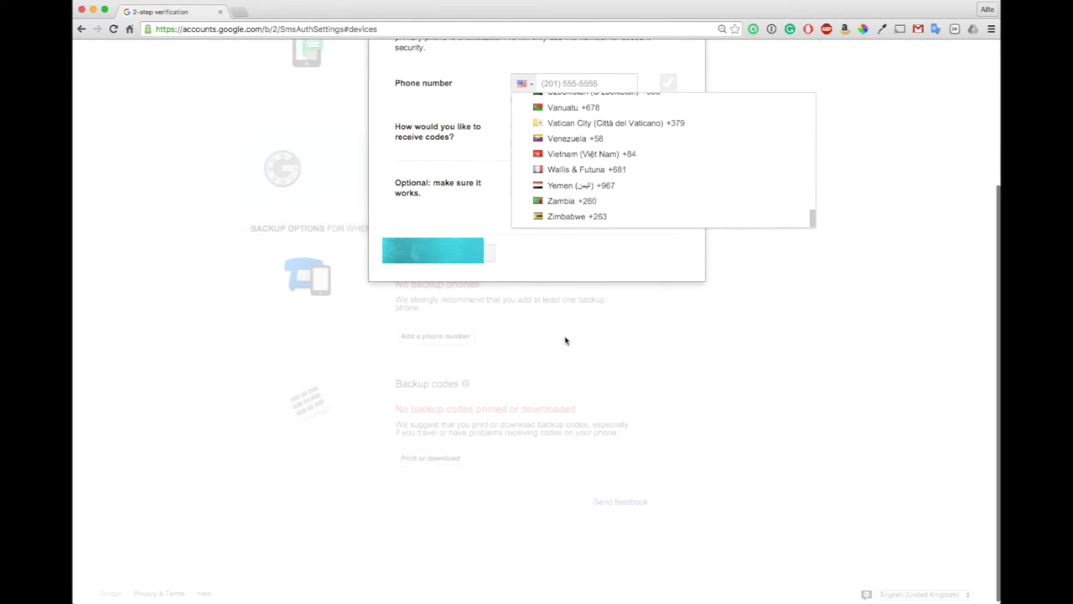
scroll(575, 217, up, 2)
scroll(574, 216, up, 2)
click(578, 185)
scroll(548, 125, up, 3)
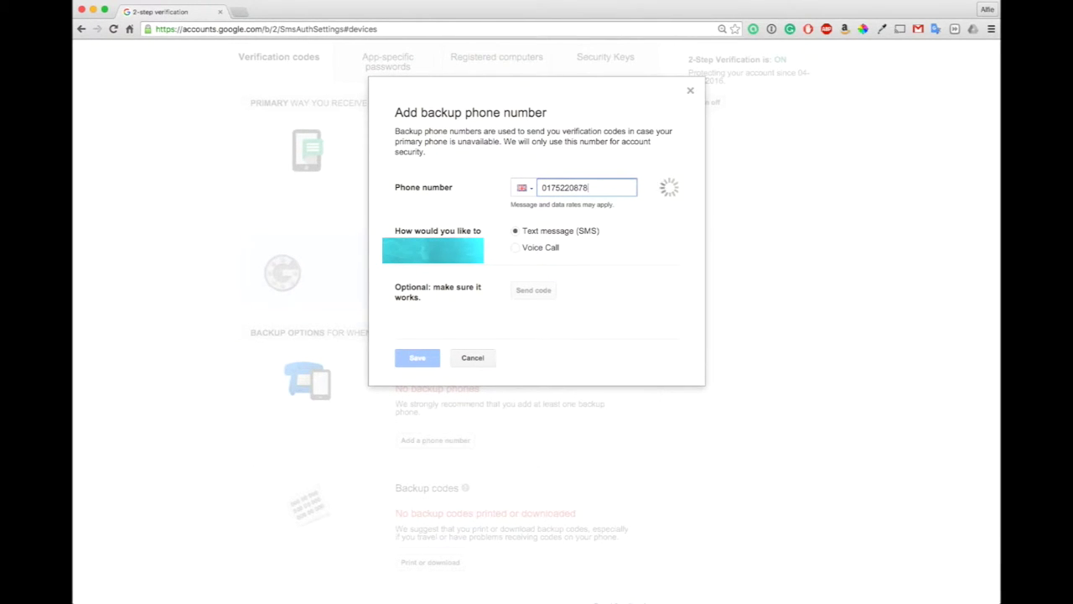
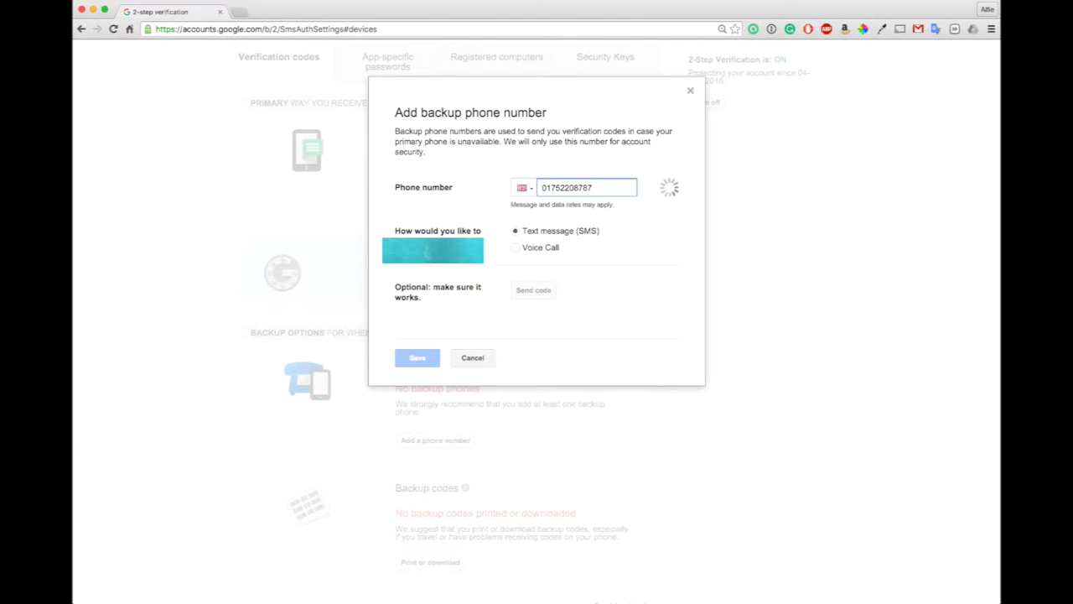
click(516, 249)
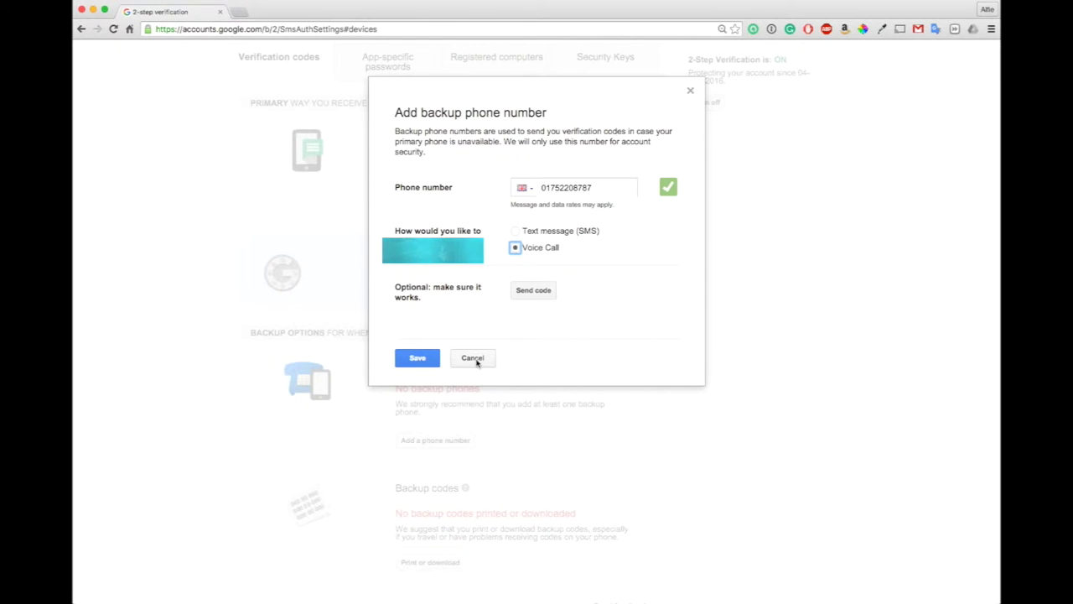
click(473, 359)
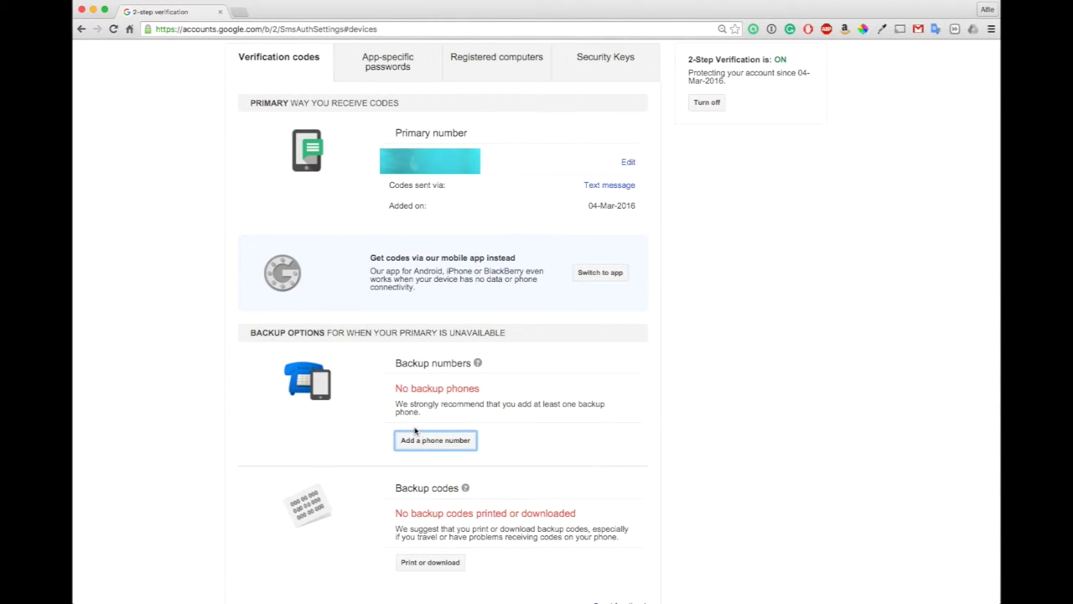
scroll(418, 430, down, 1)
drag(406, 508, 578, 507)
click(448, 545)
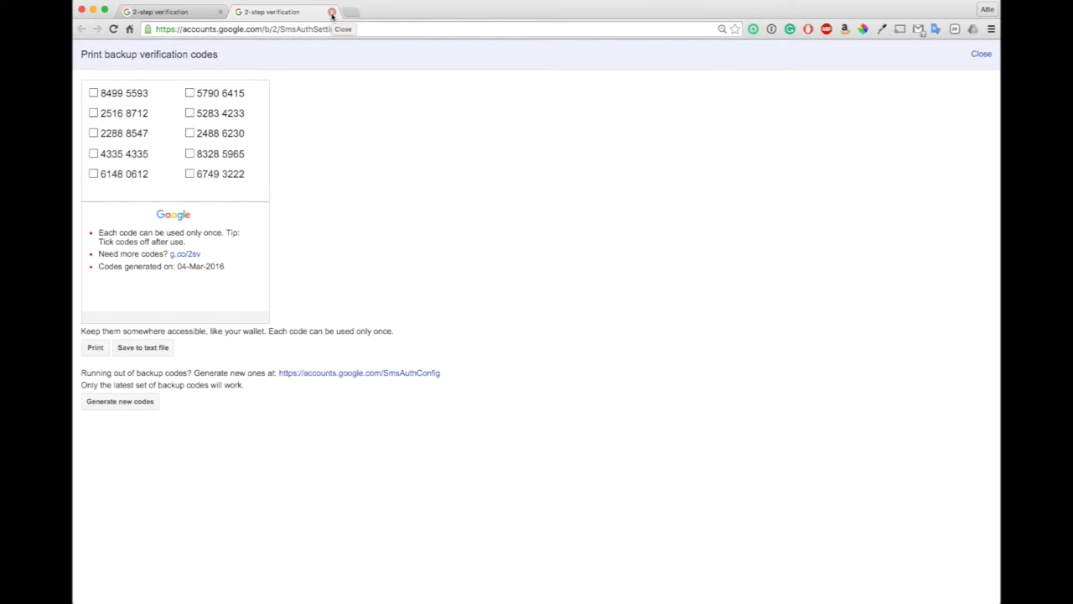
Step: Close the printable backup codes tab to return to the 2-step verification settings
click(332, 13)
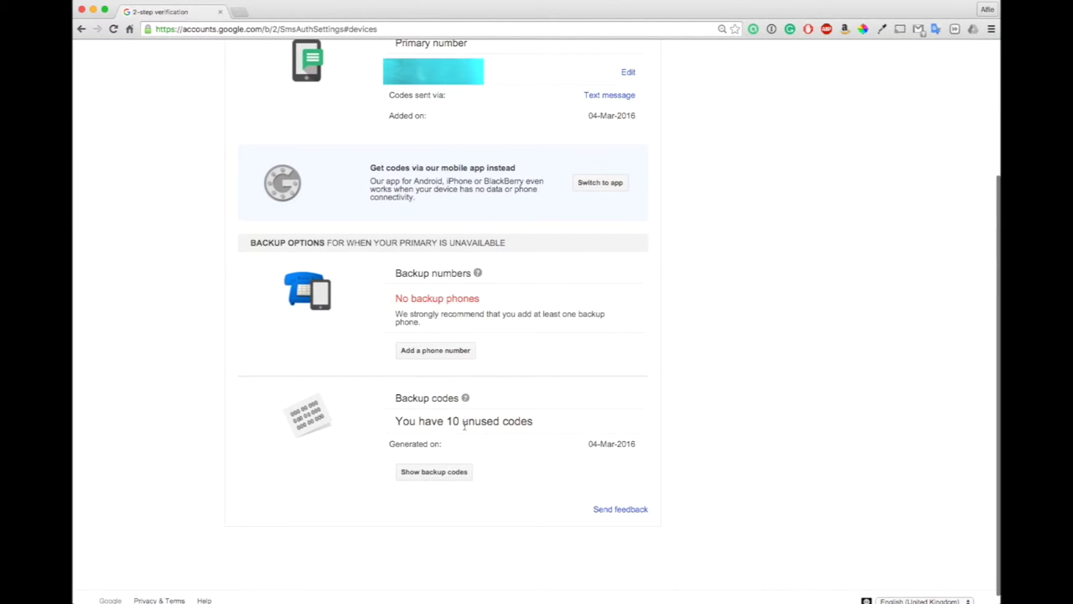
Step: Find the paragraph about getting codes from the mobile app instead of text messages
scroll(453, 424, up, 1)
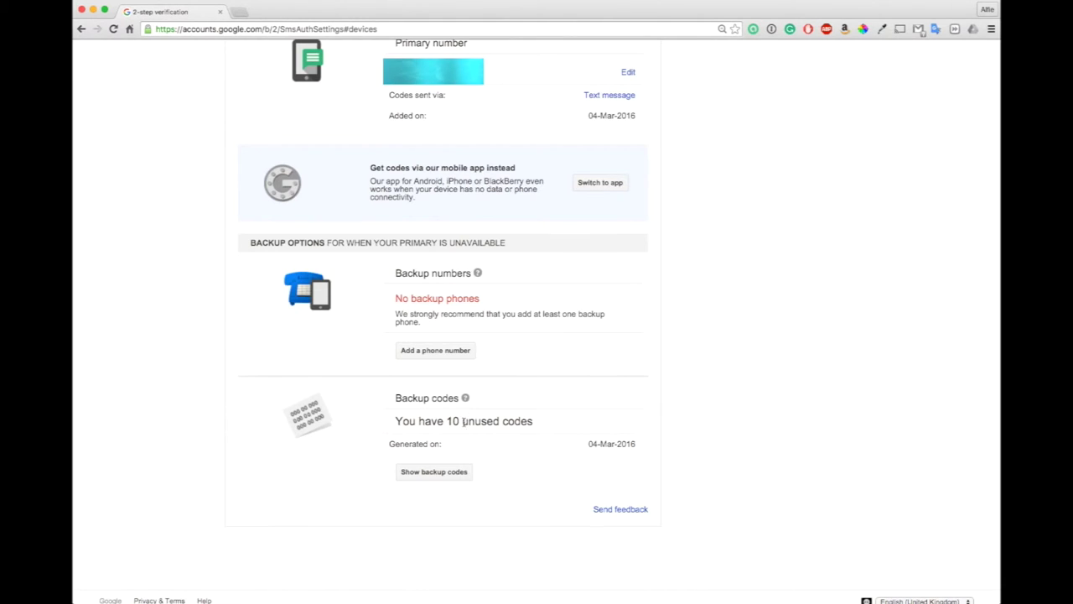
scroll(462, 423, up, 5)
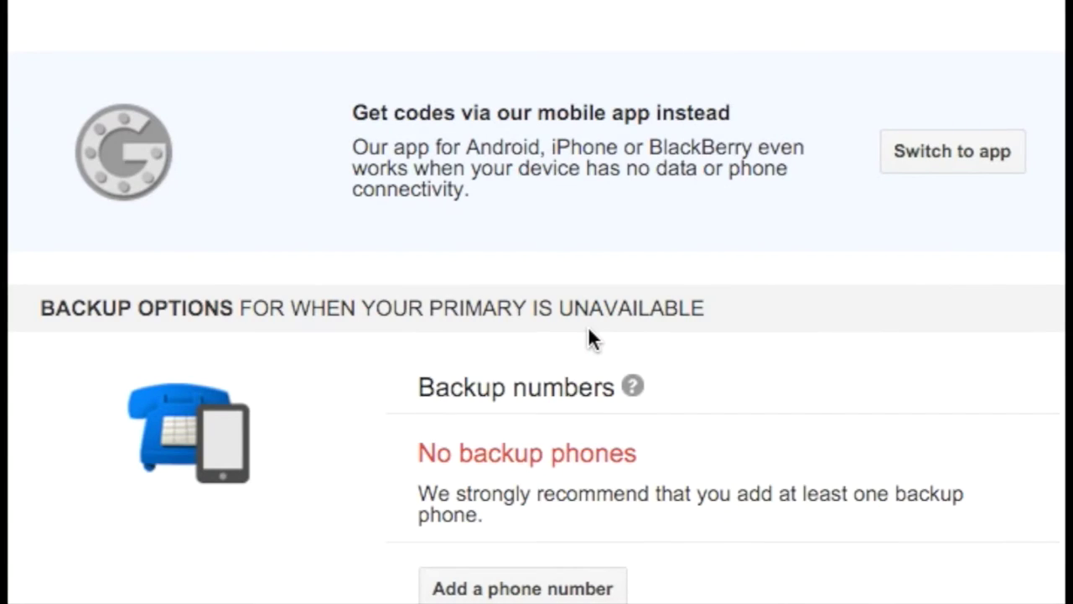
drag(344, 103, 565, 182)
click(547, 199)
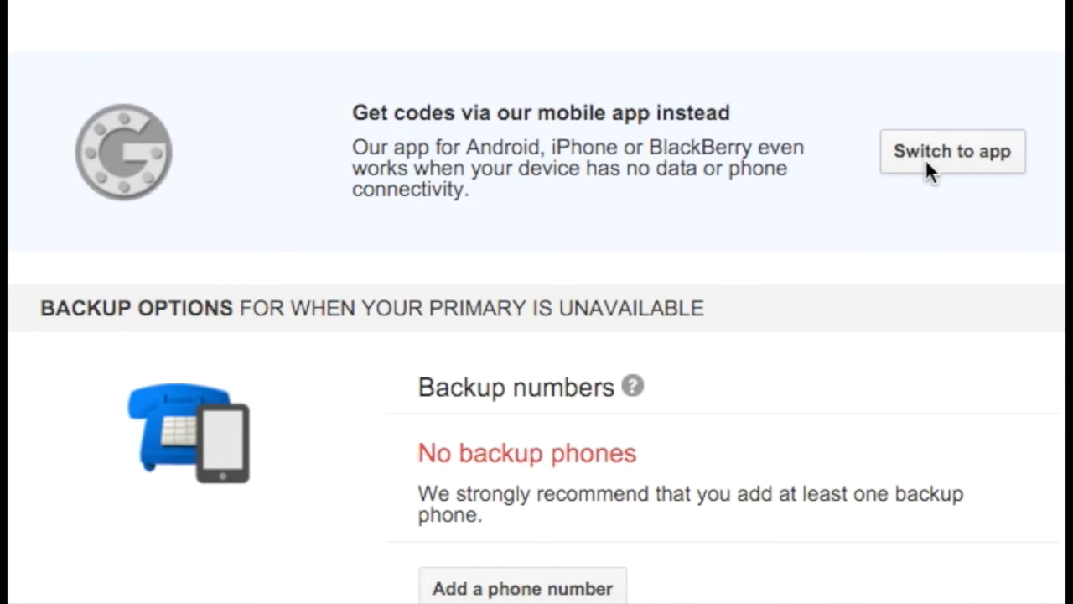
Step: Start switching codes to Google Authenticator for iPhone, then cancel the setup
click(943, 144)
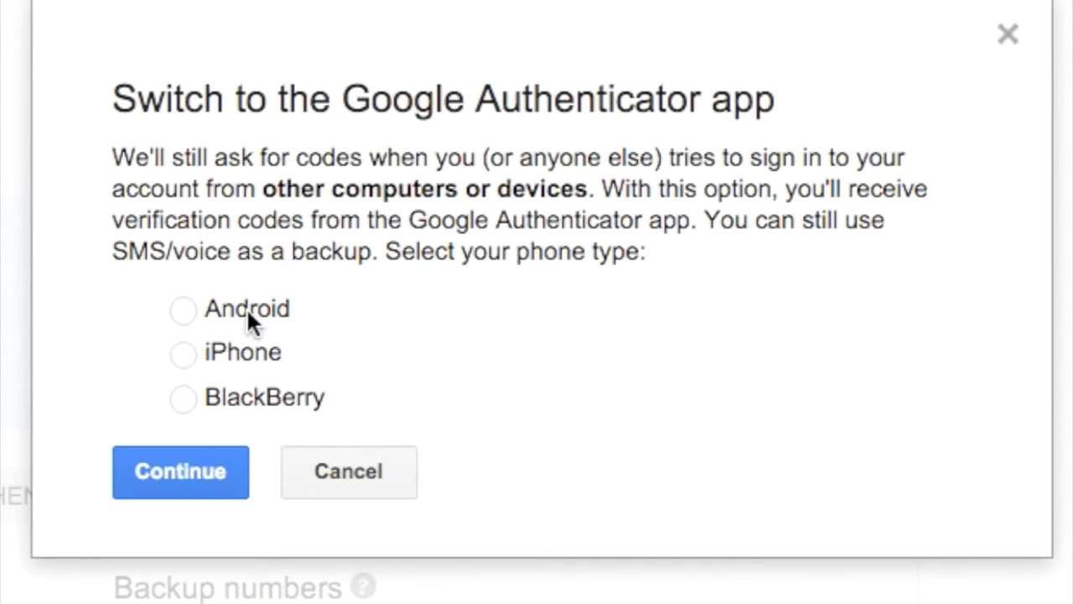
click(184, 353)
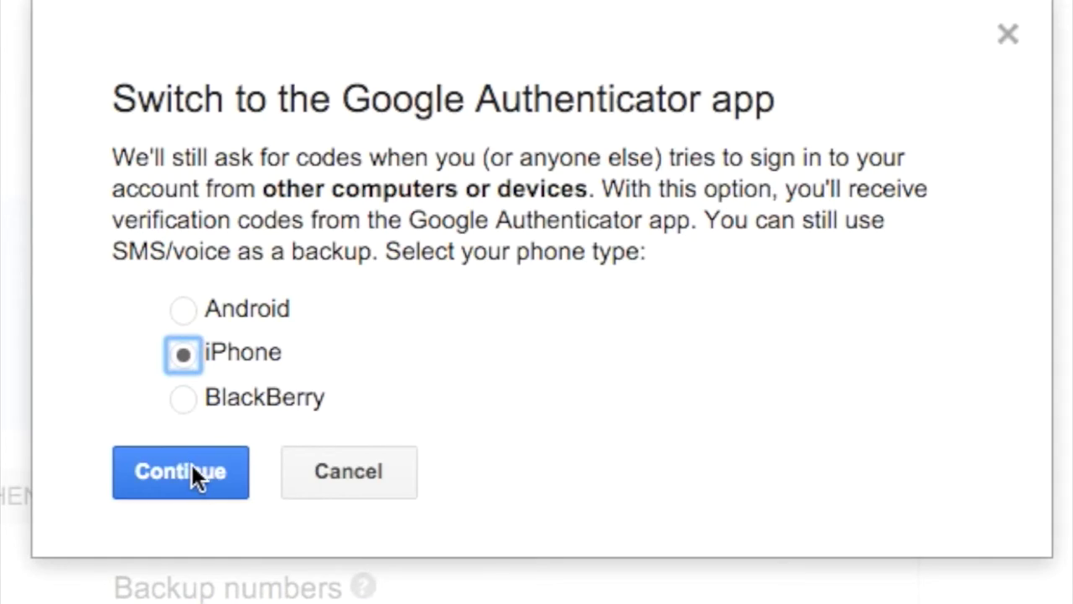
click(192, 469)
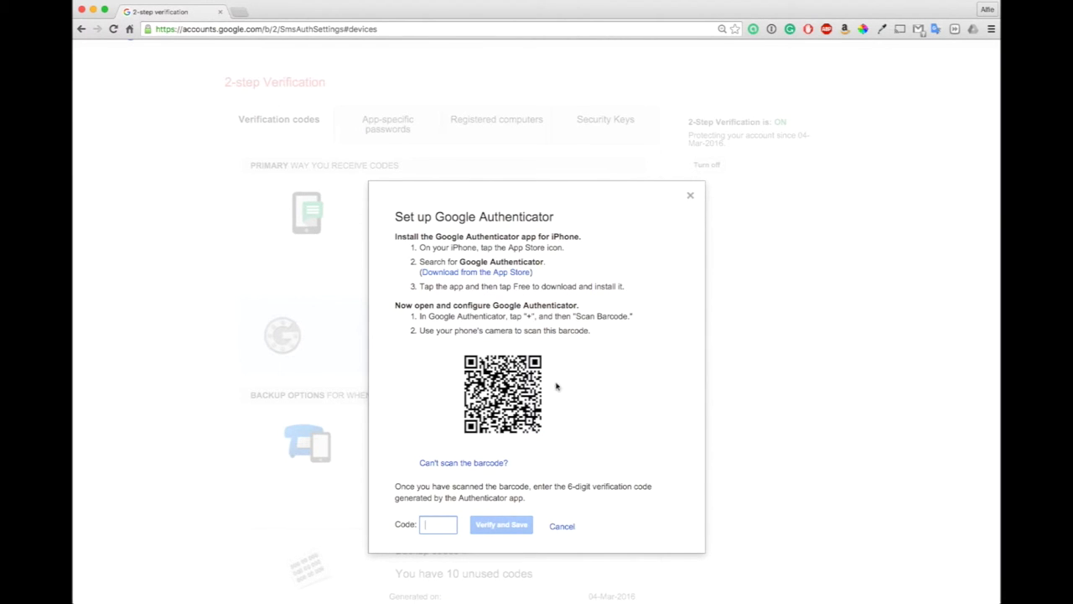
click(424, 524)
click(560, 526)
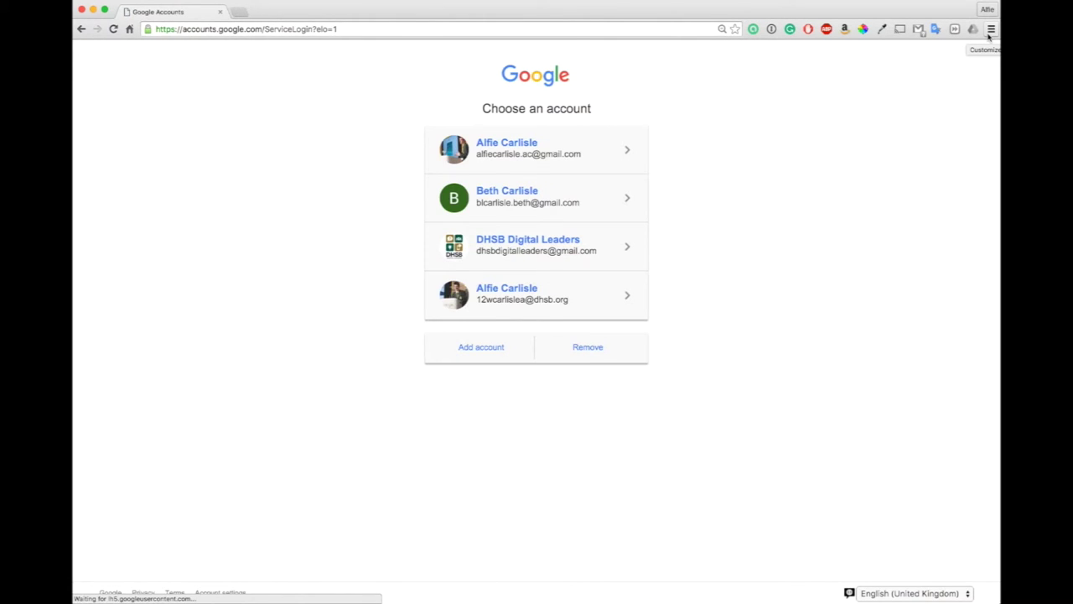
Step: Open a maximised incognito window and go to mail.google.com
click(990, 30)
click(609, 62)
key(super+shift+n)
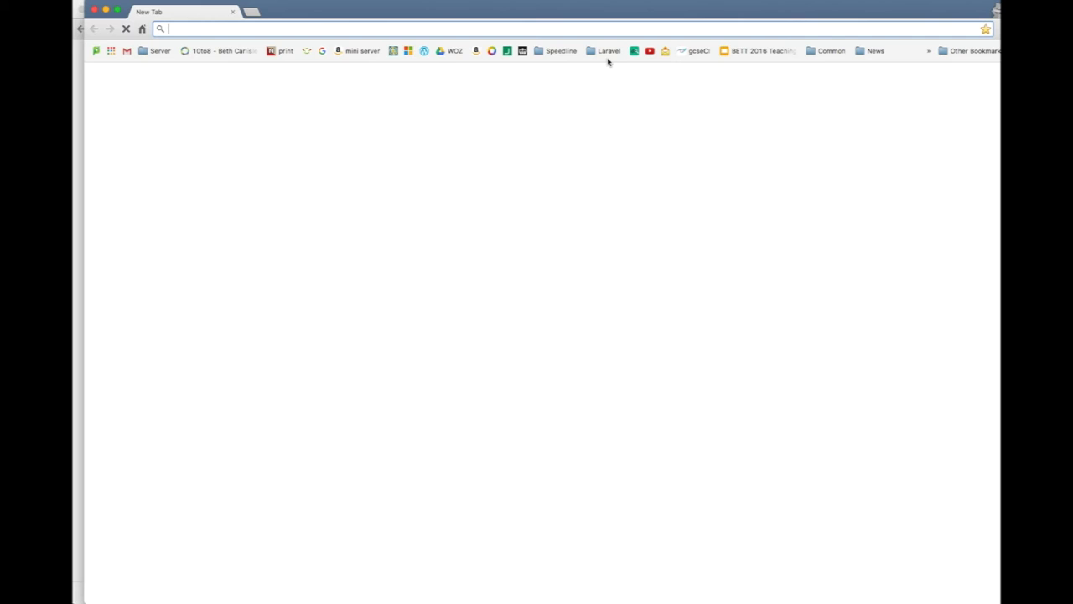
double_click(533, 12)
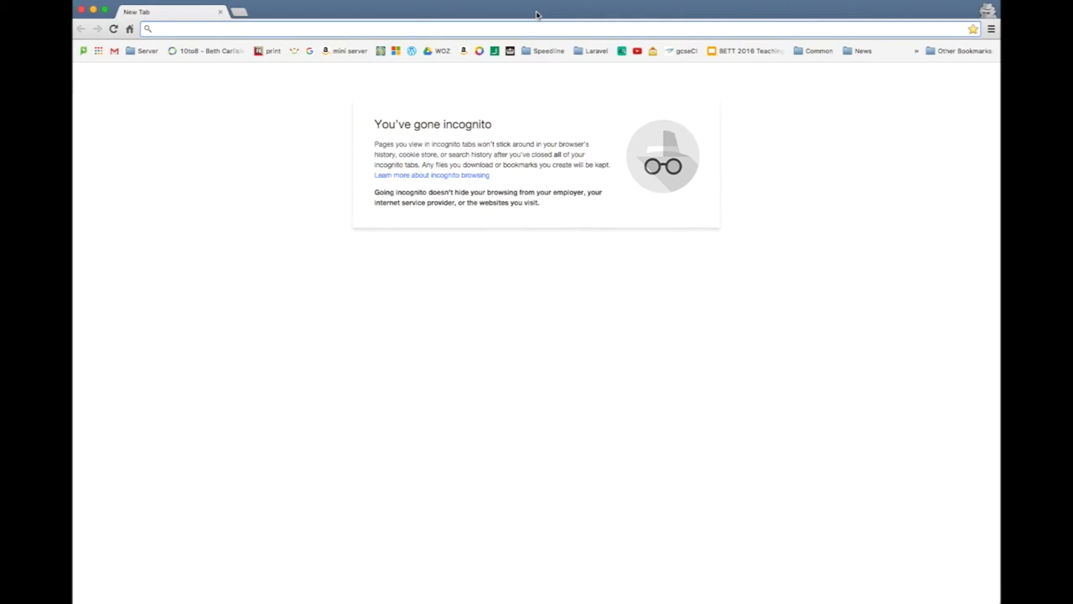
text(mail.google.co)
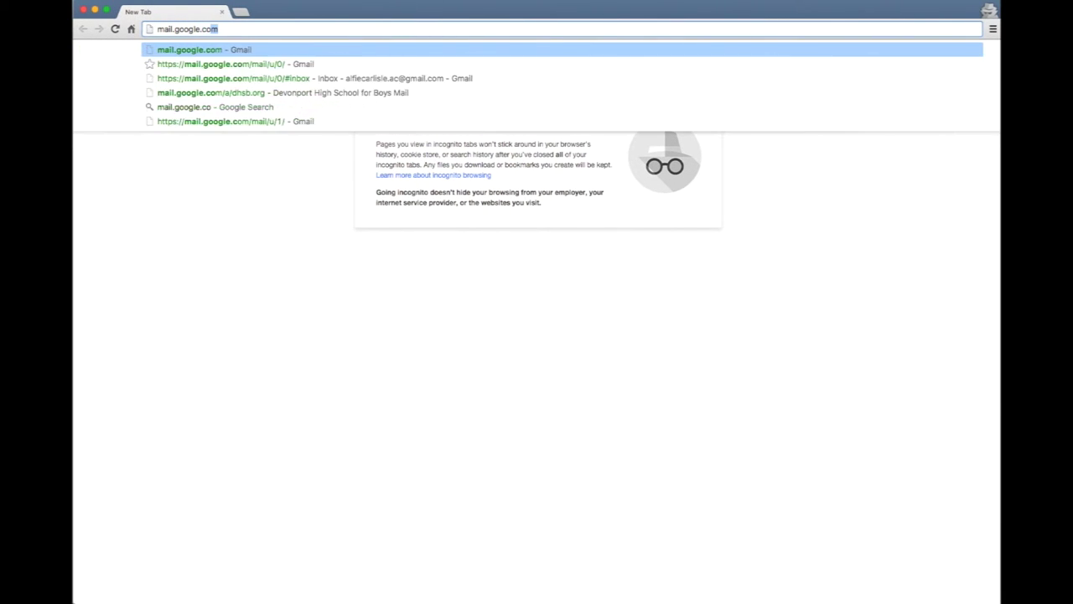
key(Return)
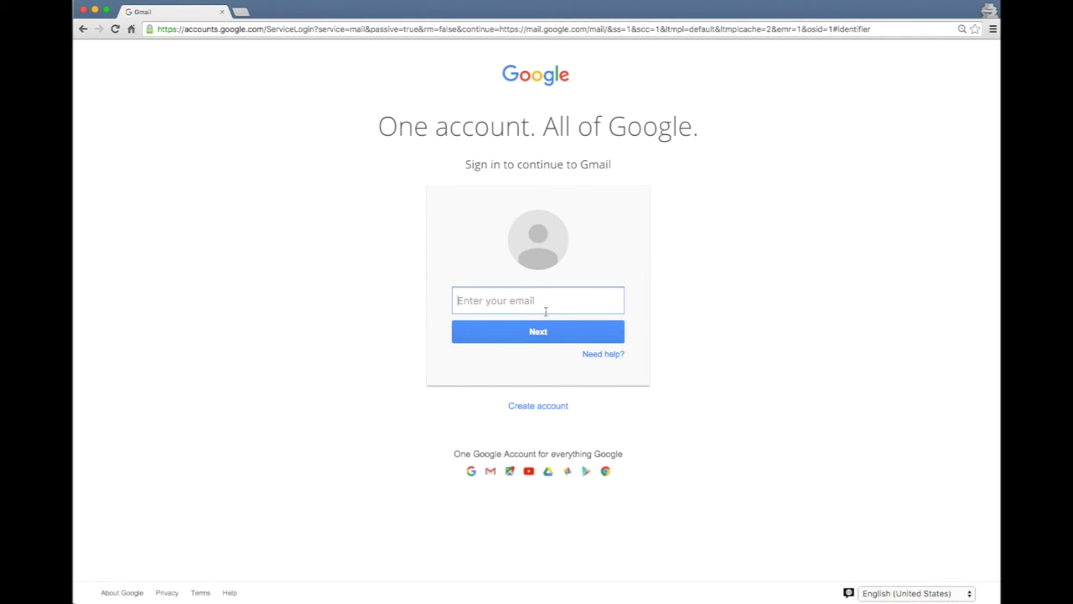
Step: Sign in with the saved account address and its password
text(dhsb)
key(Down)
key(Down)
key(Return)
key(Return)
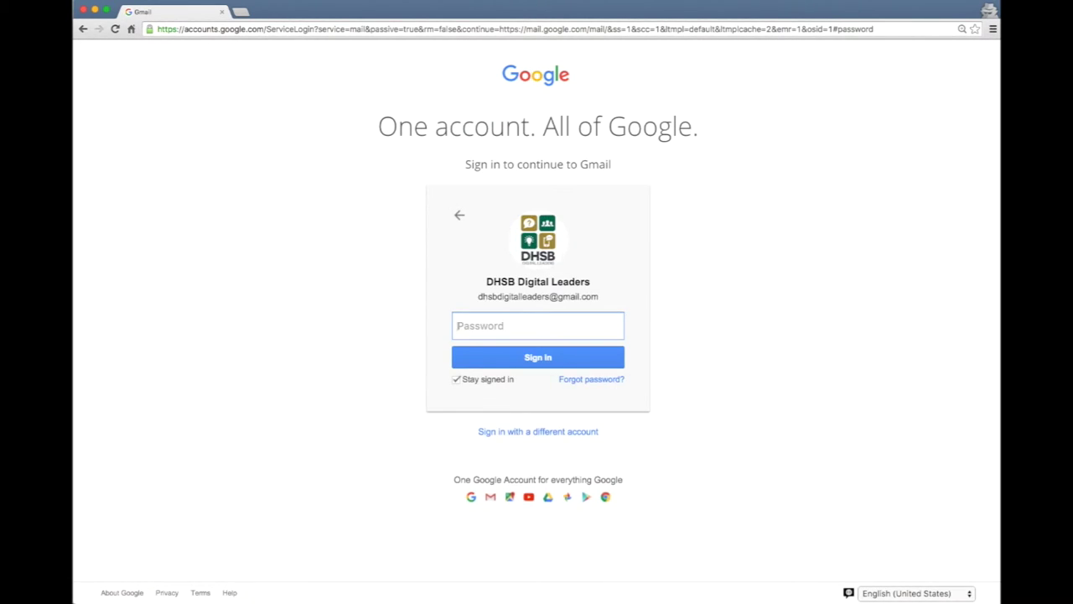
text(••••••)
key(Return)
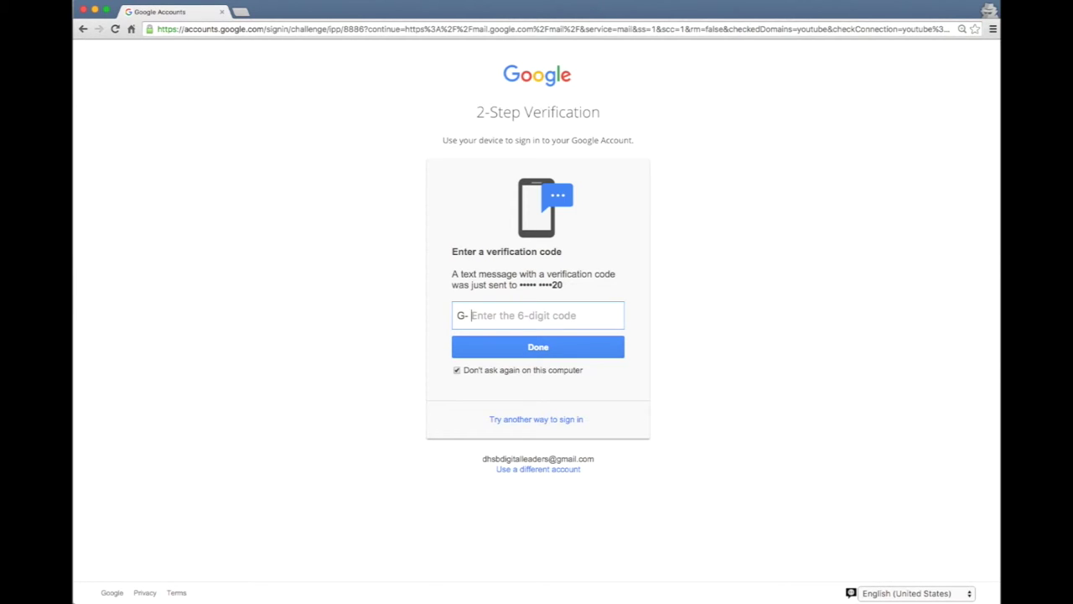
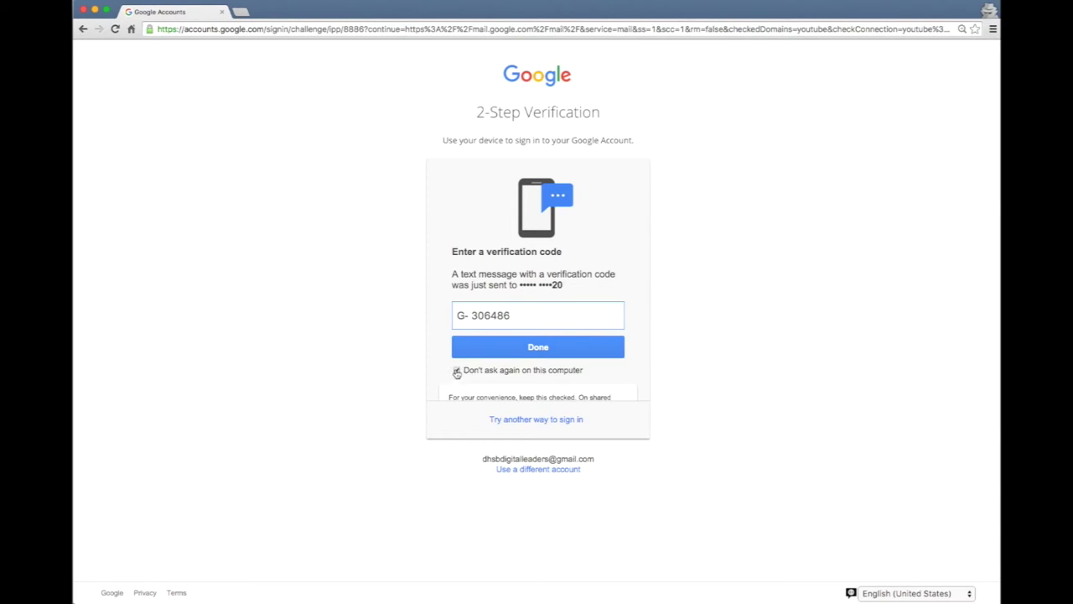
Step: Enter the six-digit code from the text message and submit it
mouse_move(482, 370)
click(517, 346)
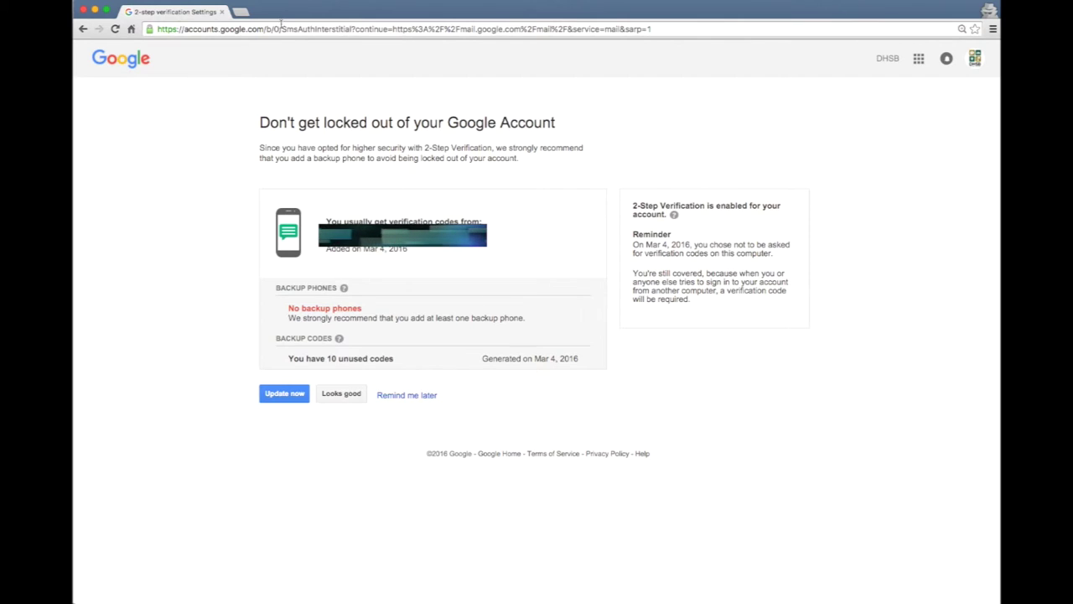
Step: Open Gmail in a new tab via a 'gmail' search, then continue to the inbox in the first tab
key(super+l)
text(mail.d)
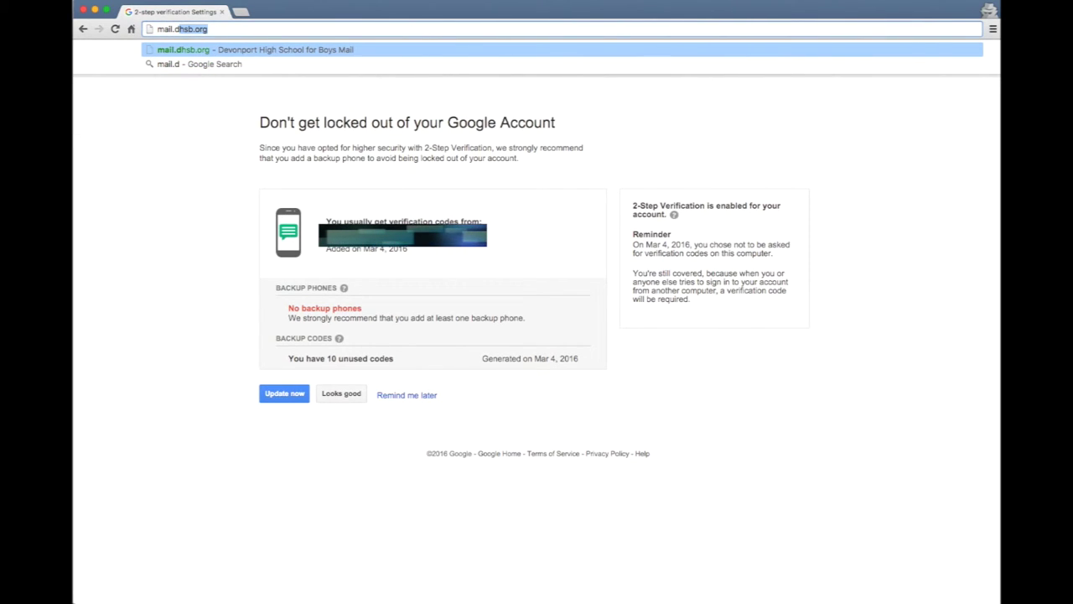
key(Escape)
click(241, 11)
text(gmail)
key(Return)
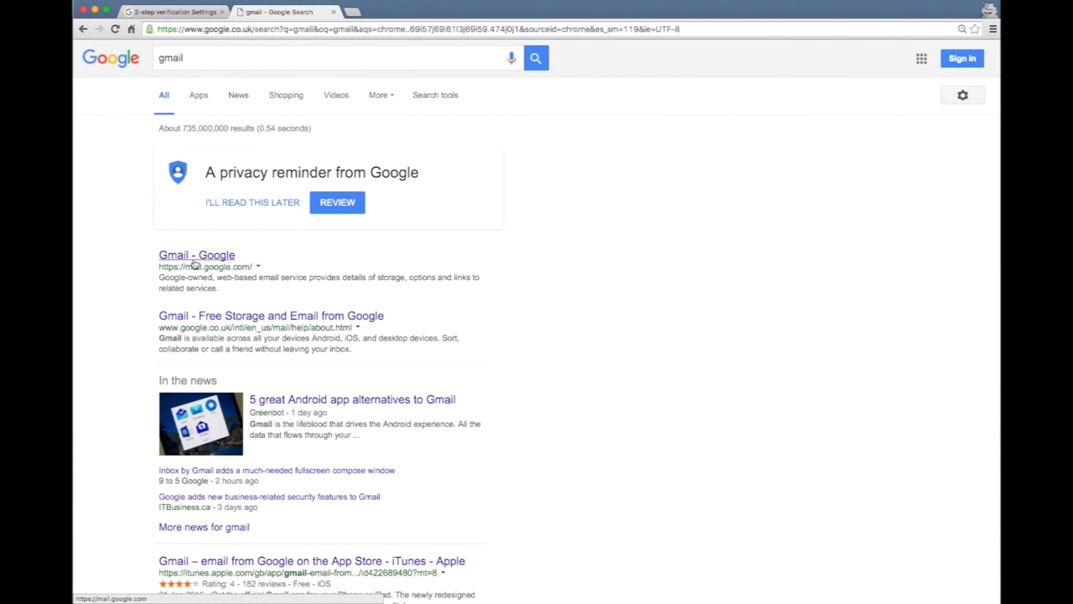
click(202, 259)
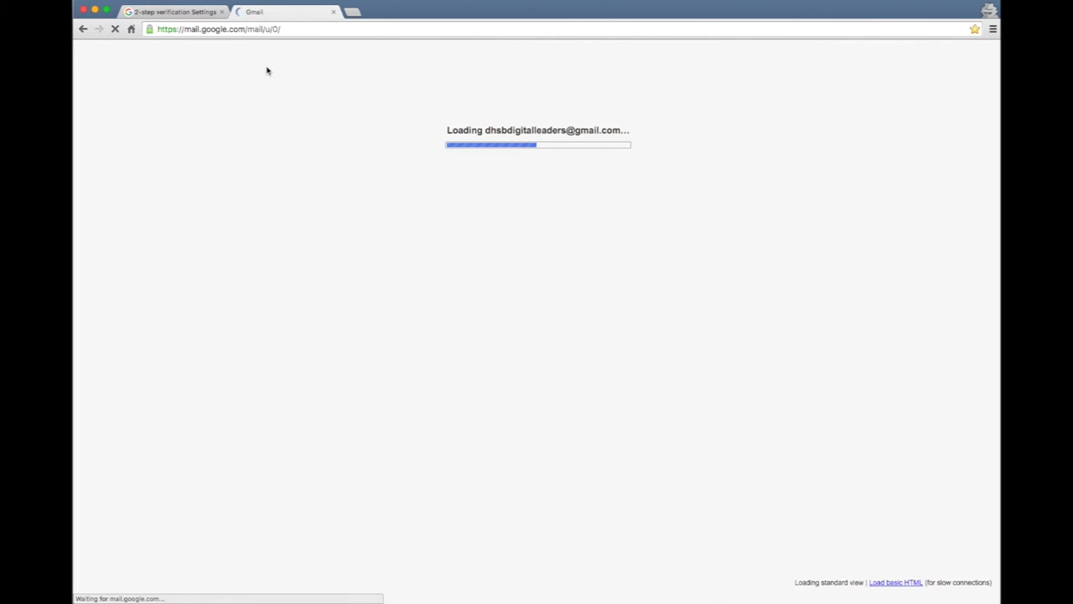
click(188, 17)
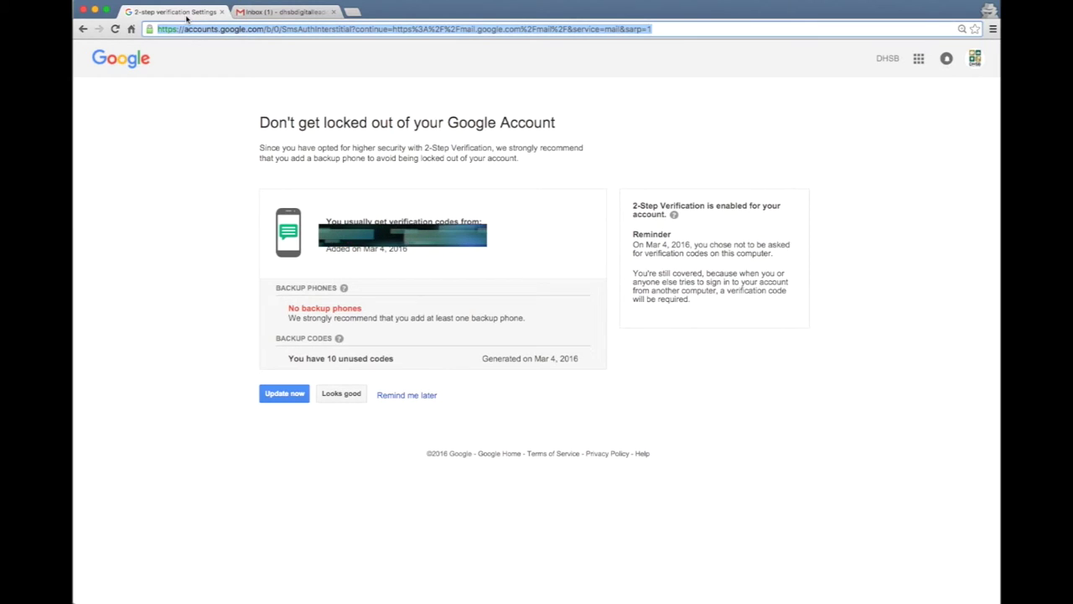
click(390, 348)
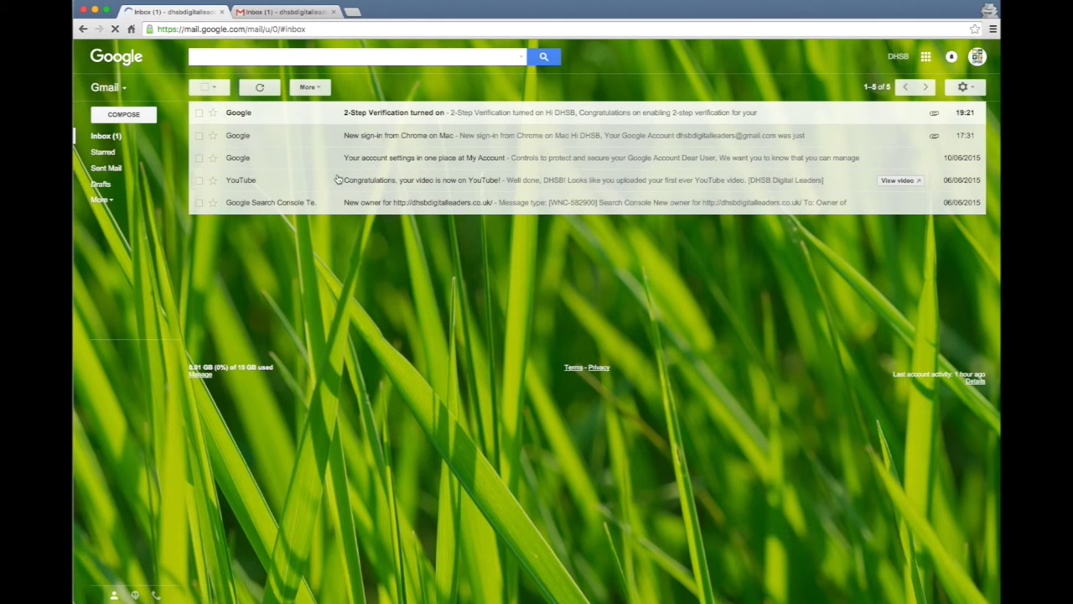
Step: Read the 2-Step Verification confirmation email and the new sign-in alert in the inbox
drag(326, 162, 309, 149)
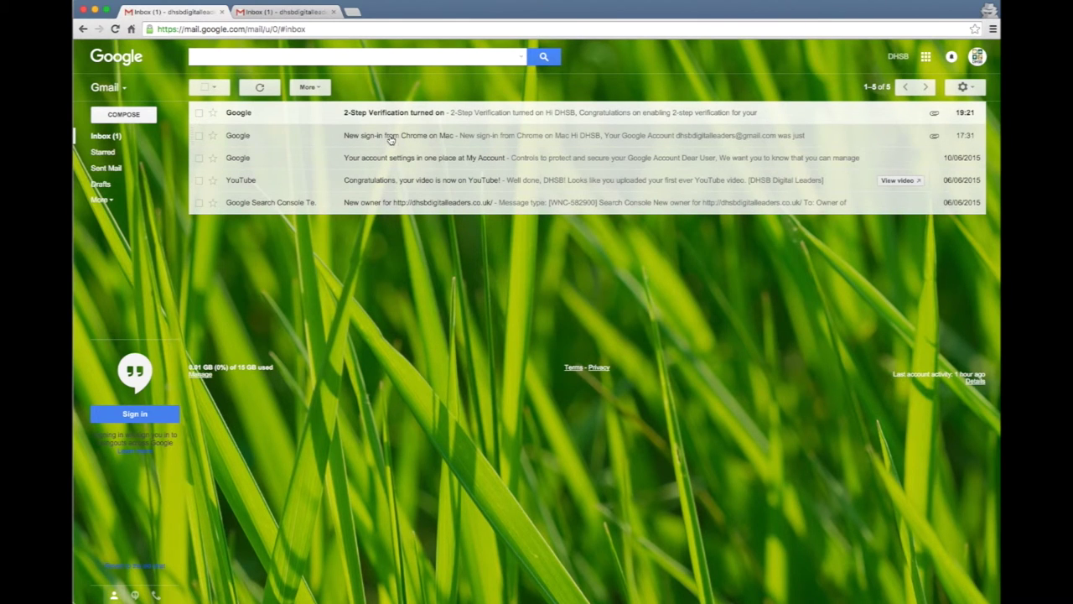
click(399, 117)
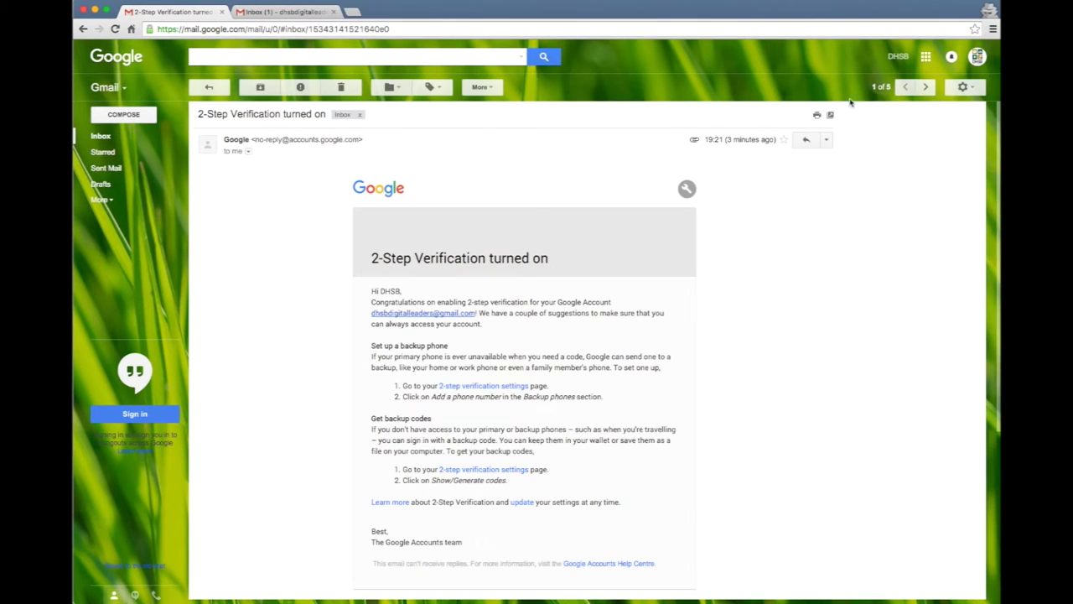
click(926, 87)
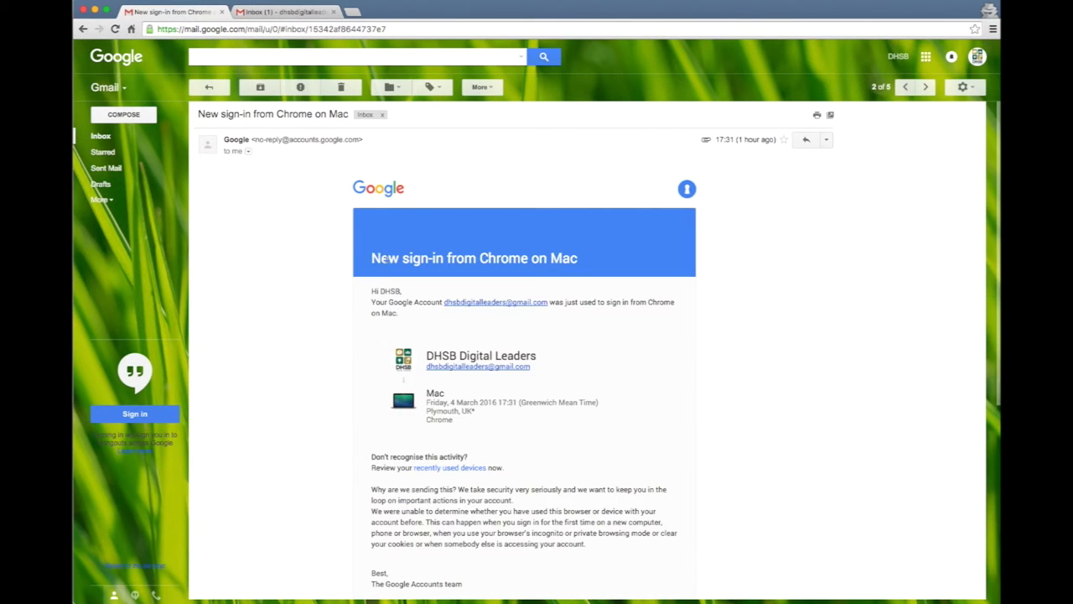
scroll(342, 343, down, 3)
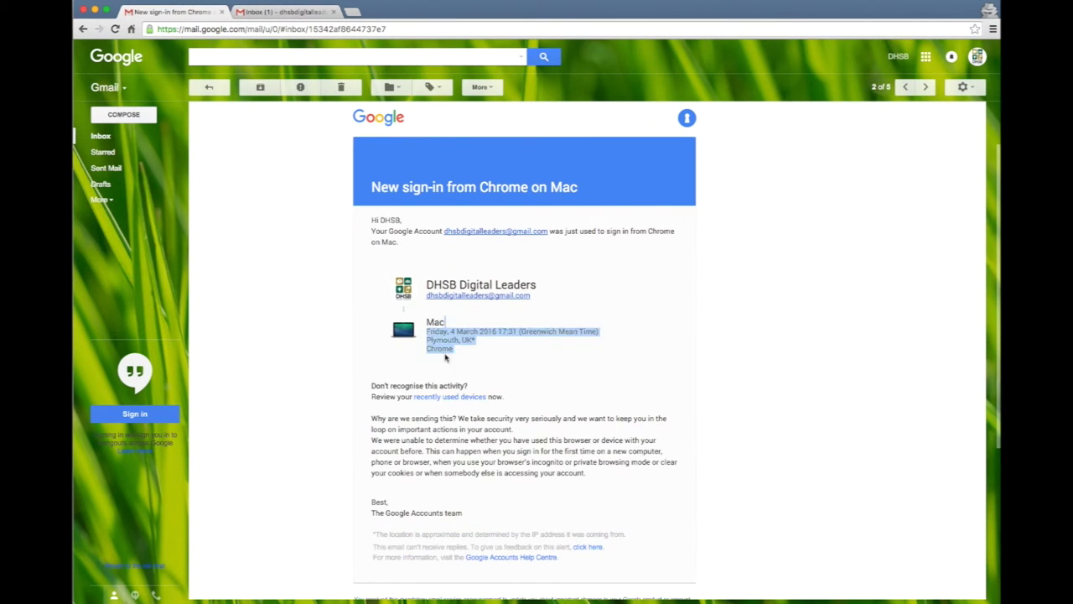
double_click(431, 340)
click(439, 351)
scroll(453, 341, down, 5)
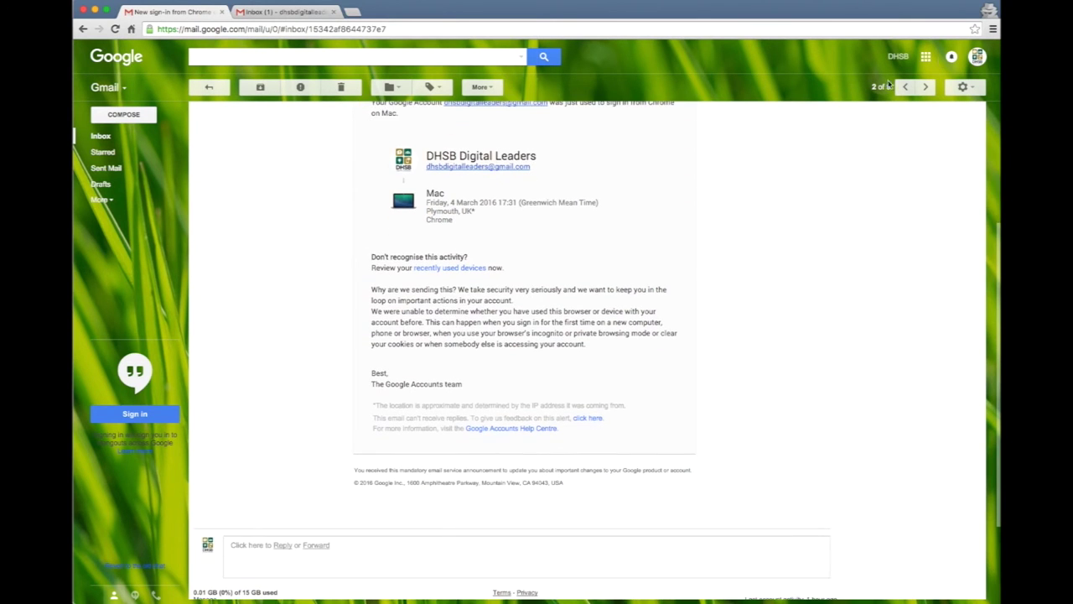
key(j)
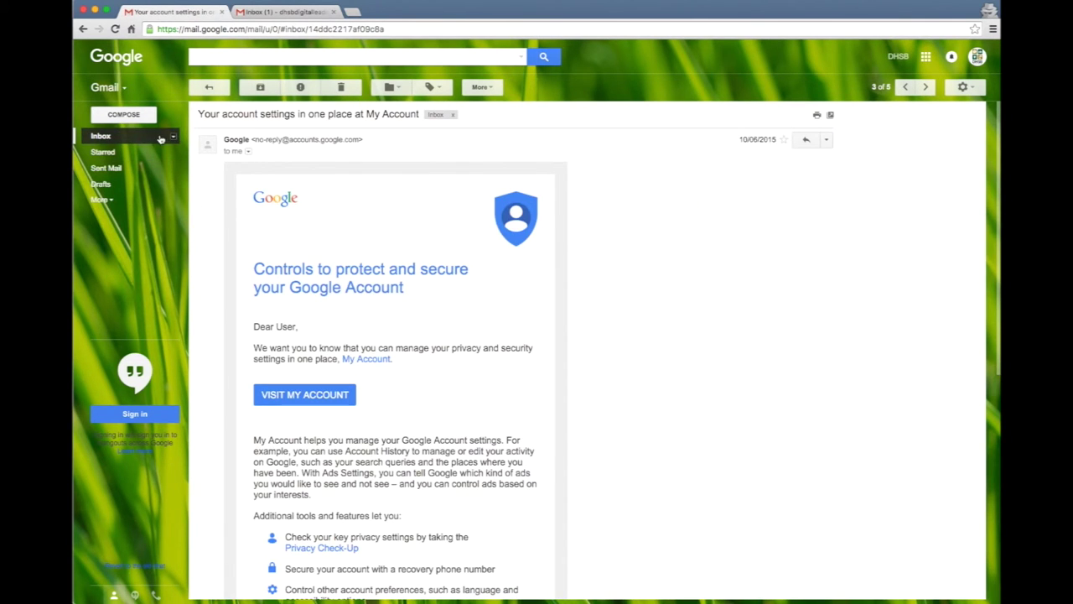
click(148, 136)
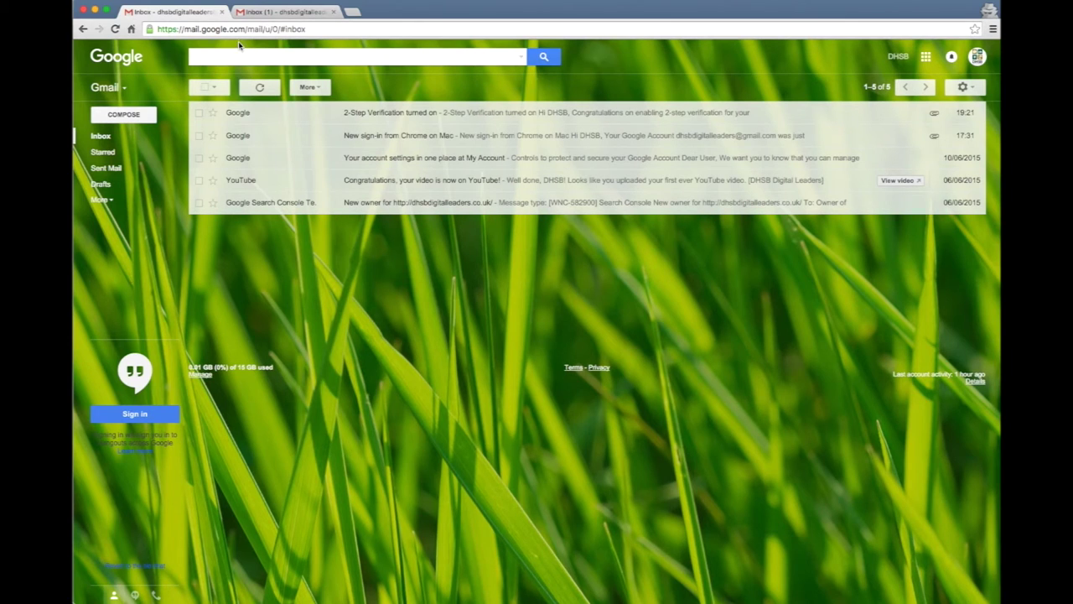
Step: Close the duplicate Inbox (1) tab and bring up the account avatar menu
click(288, 12)
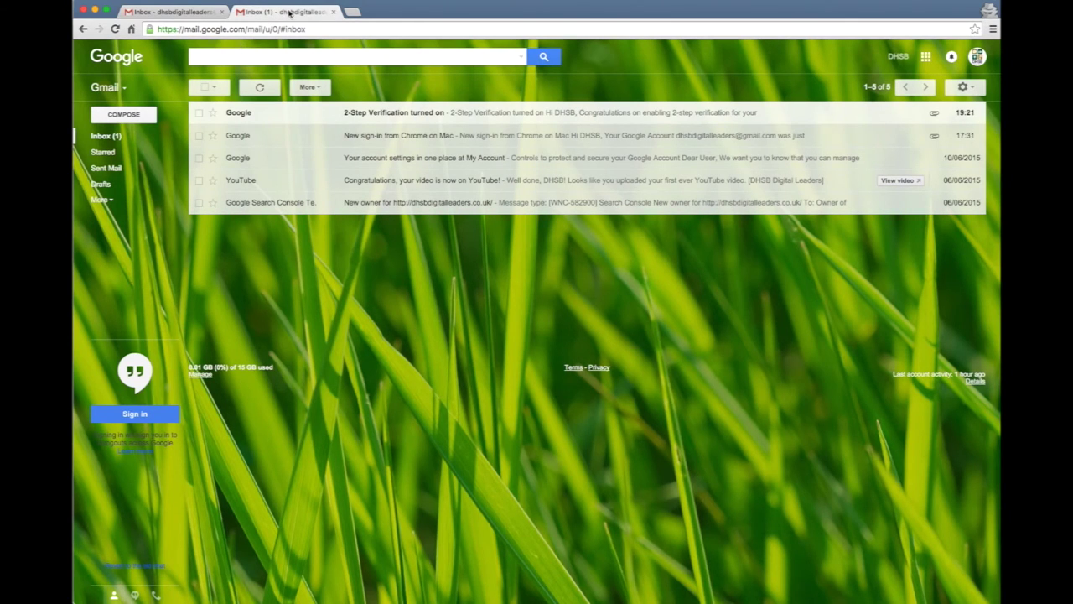
click(332, 12)
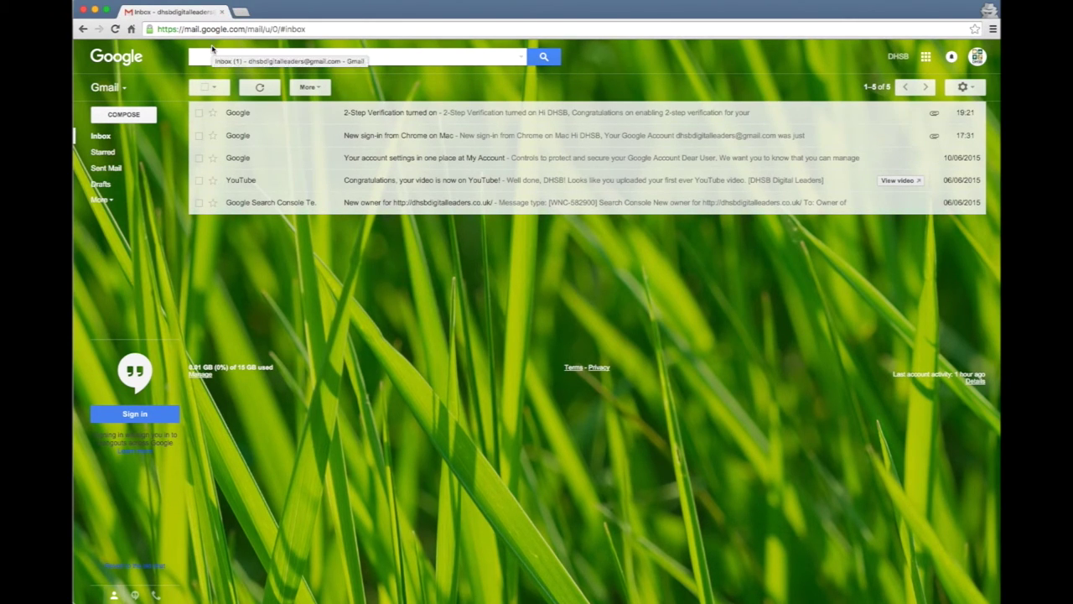
click(343, 30)
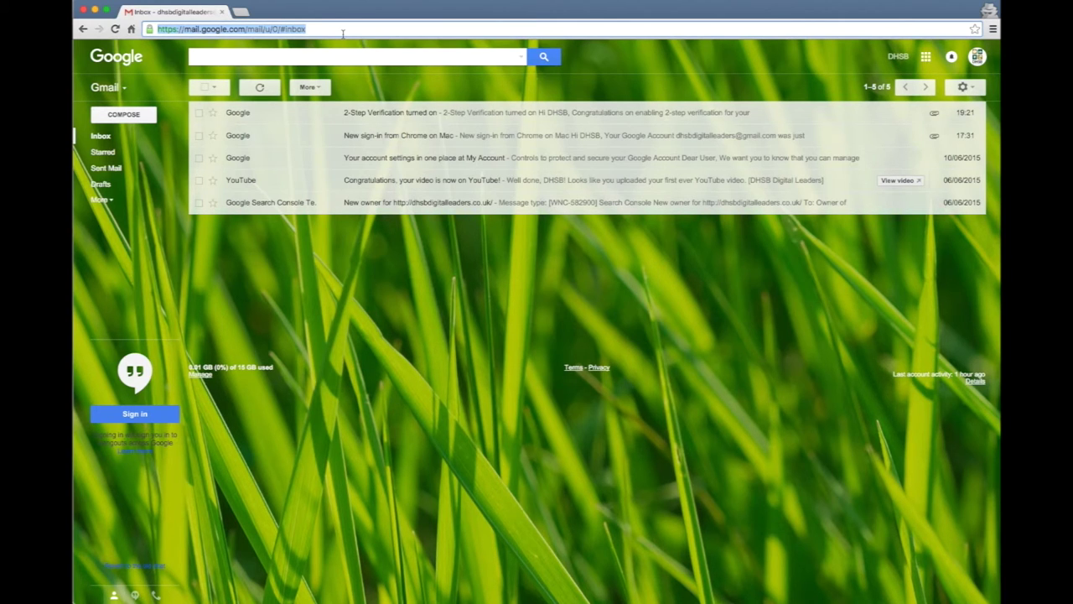
click(972, 57)
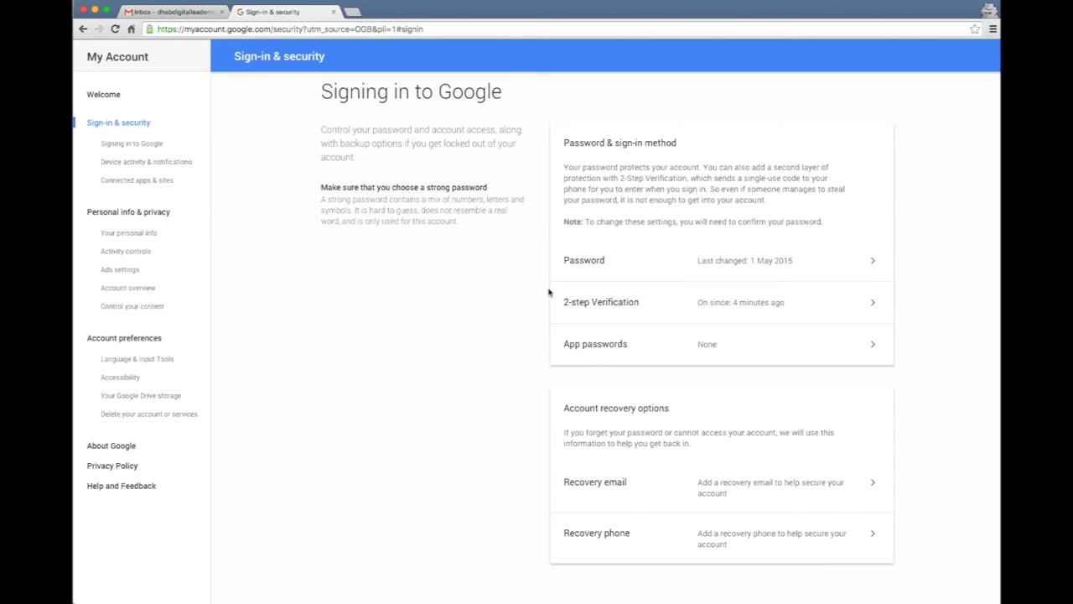
Step: From google.co.uk, go to My Account > Signing in to Google > 2-step Verification
click(236, 30)
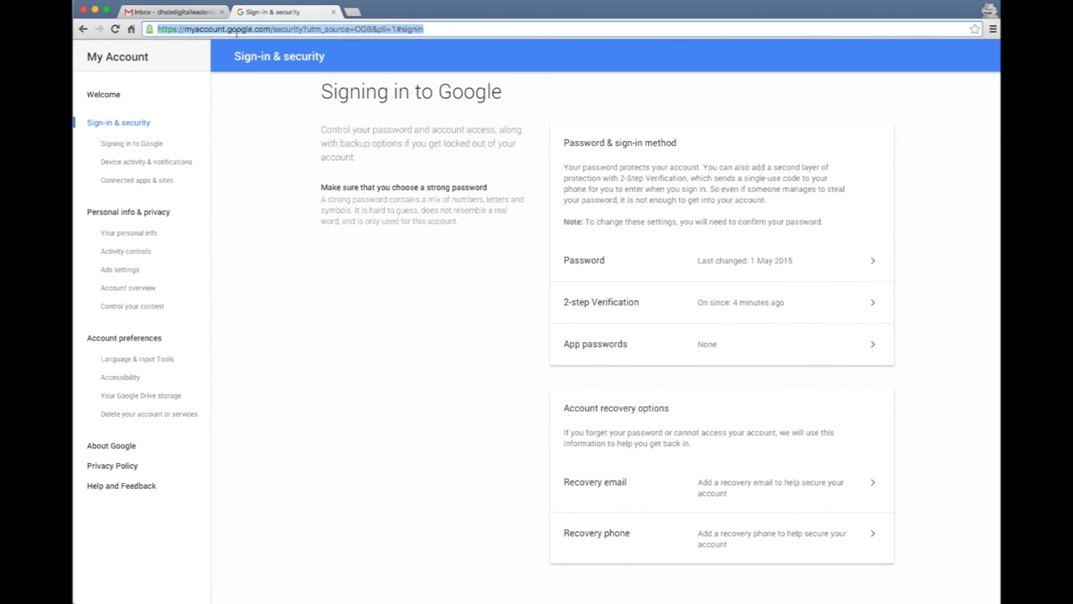
text(goog)
key(Return)
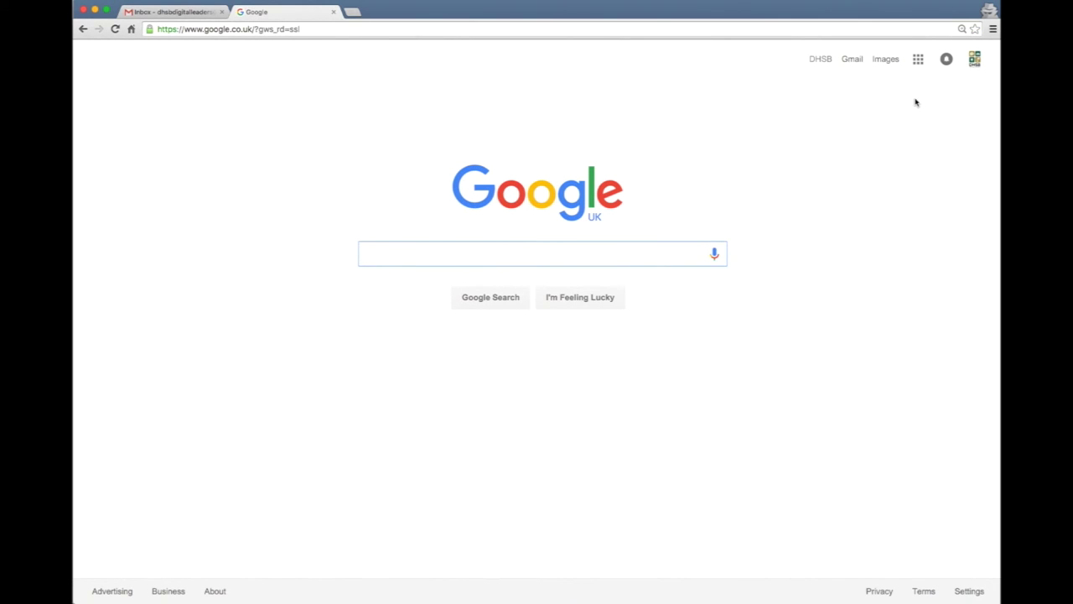
click(973, 57)
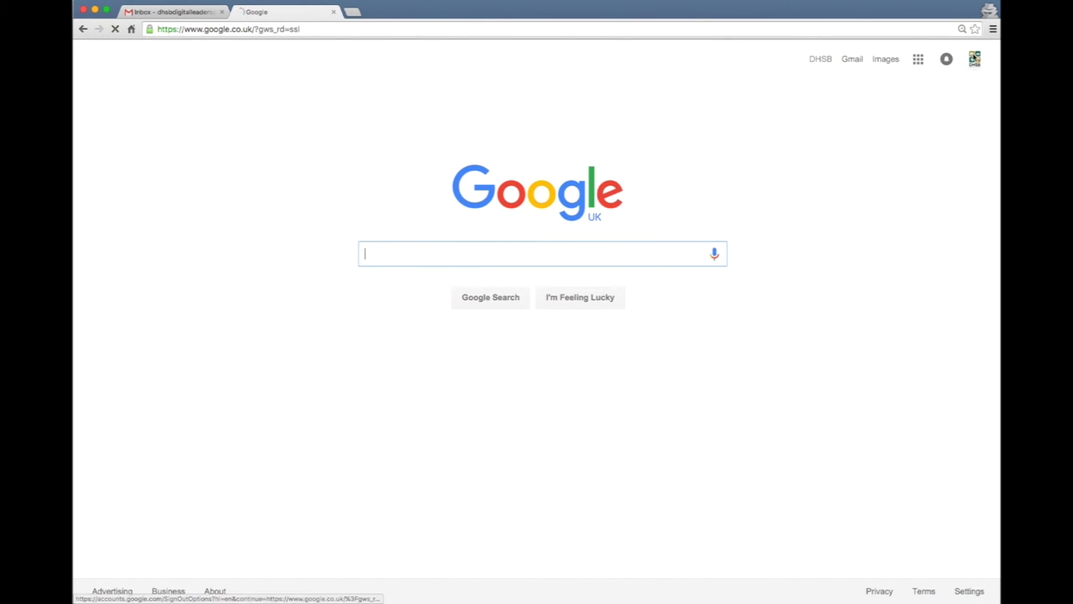
click(973, 62)
click(896, 141)
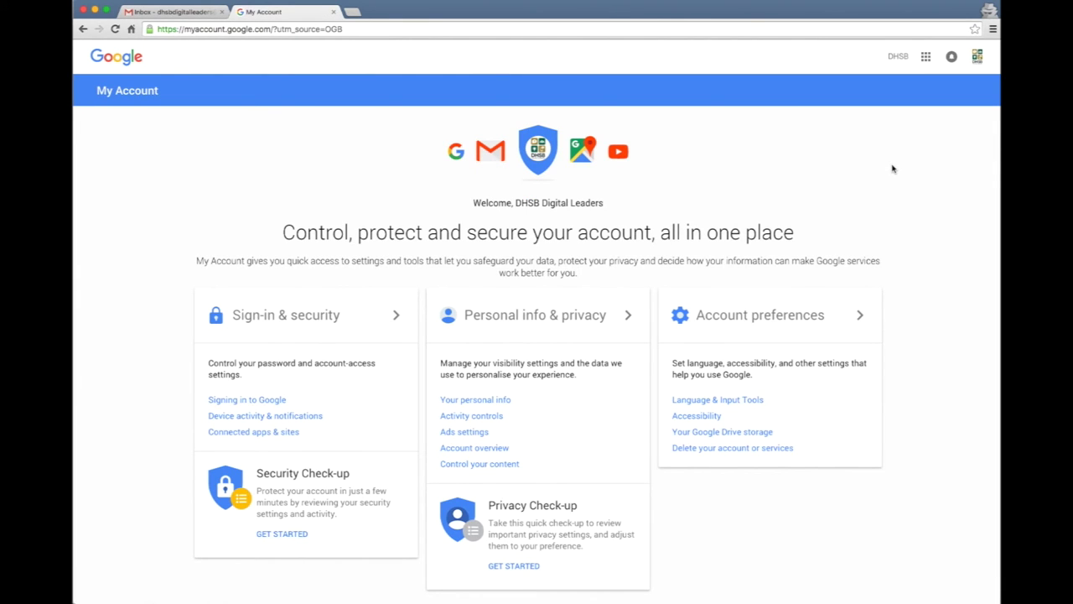
click(239, 402)
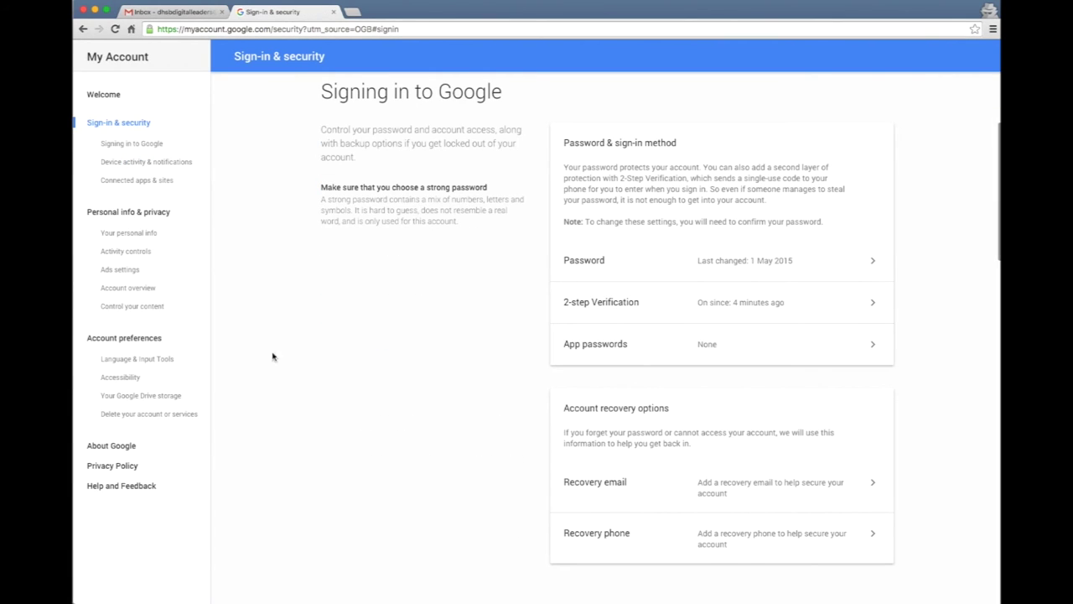
click(628, 308)
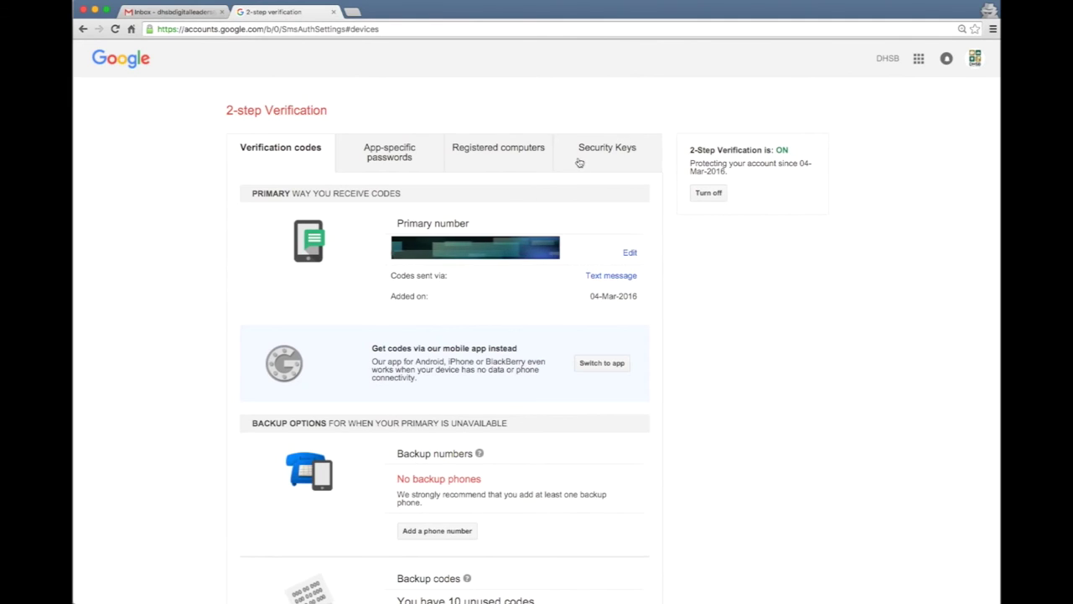
Step: Open the Security Keys section and choose Add Security Key
click(603, 148)
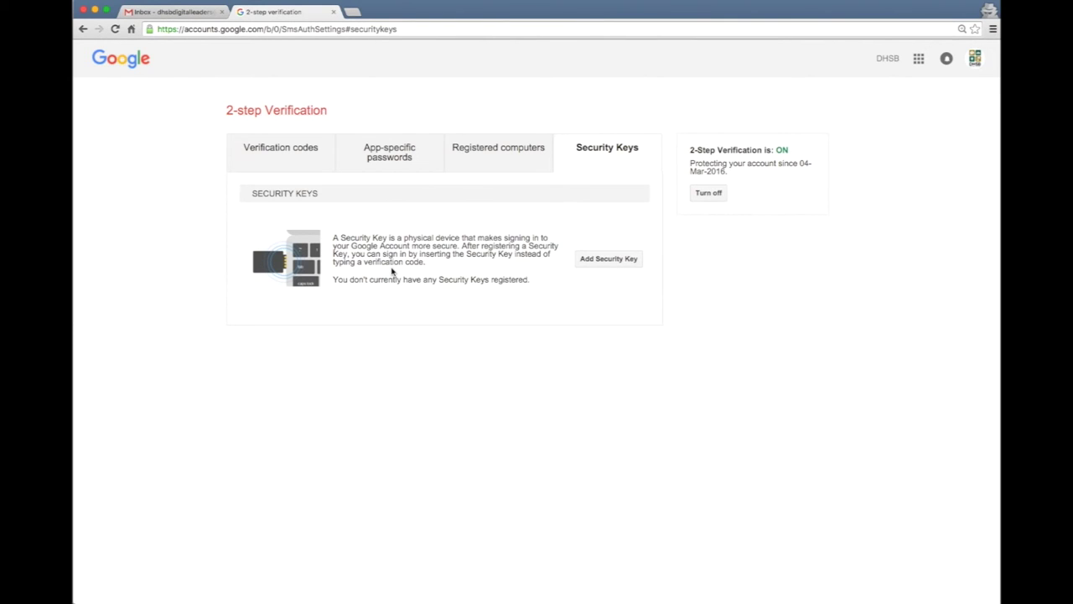
click(607, 260)
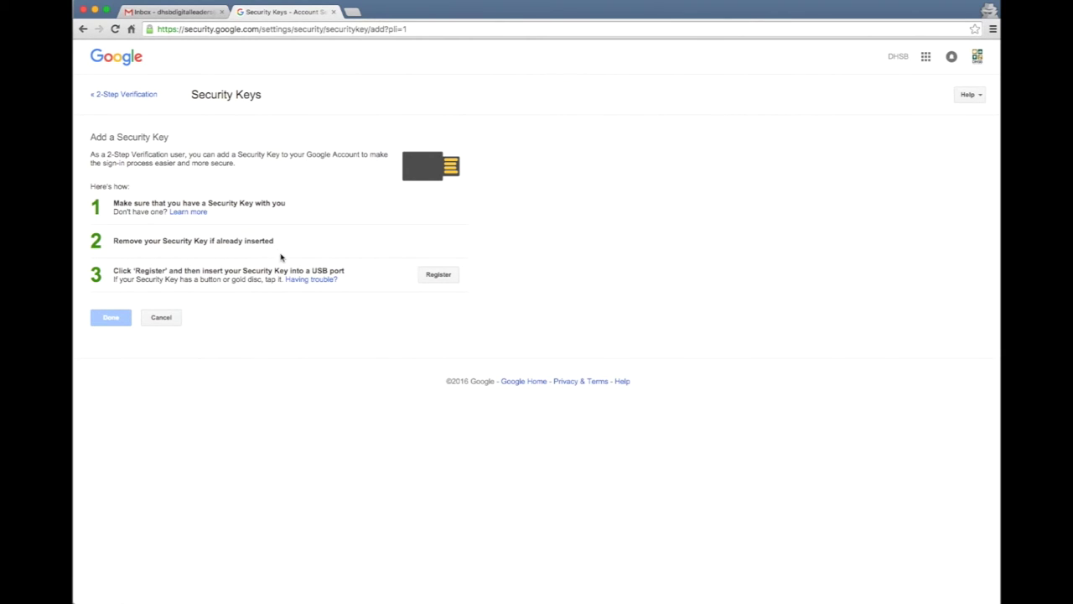
Step: Register the security key to the Google Account
click(440, 274)
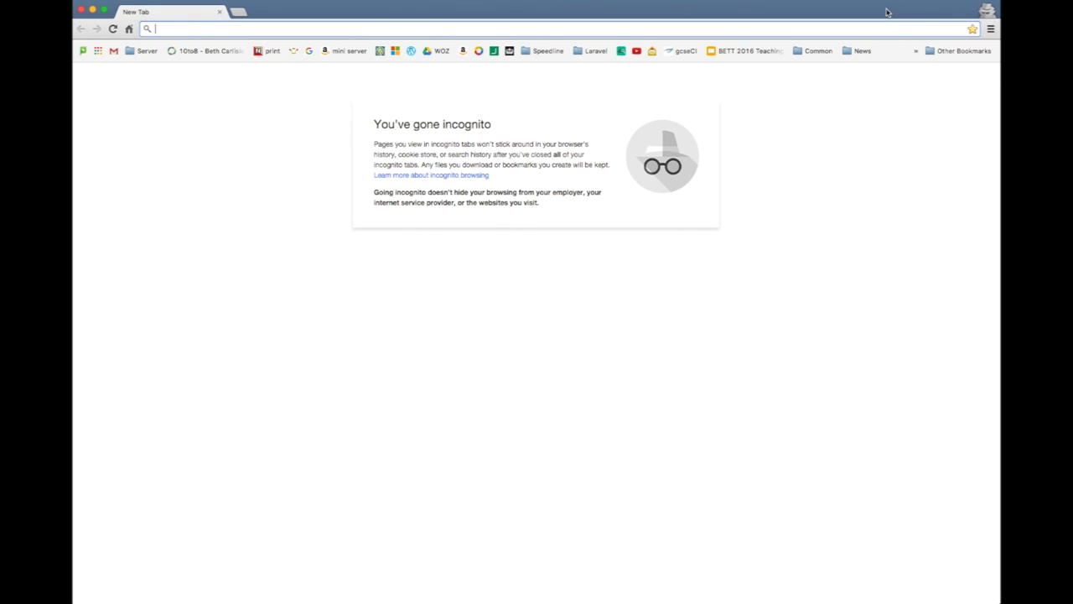
Step: Load mail.google.com and submit the account's email address
text(mail.google.c)
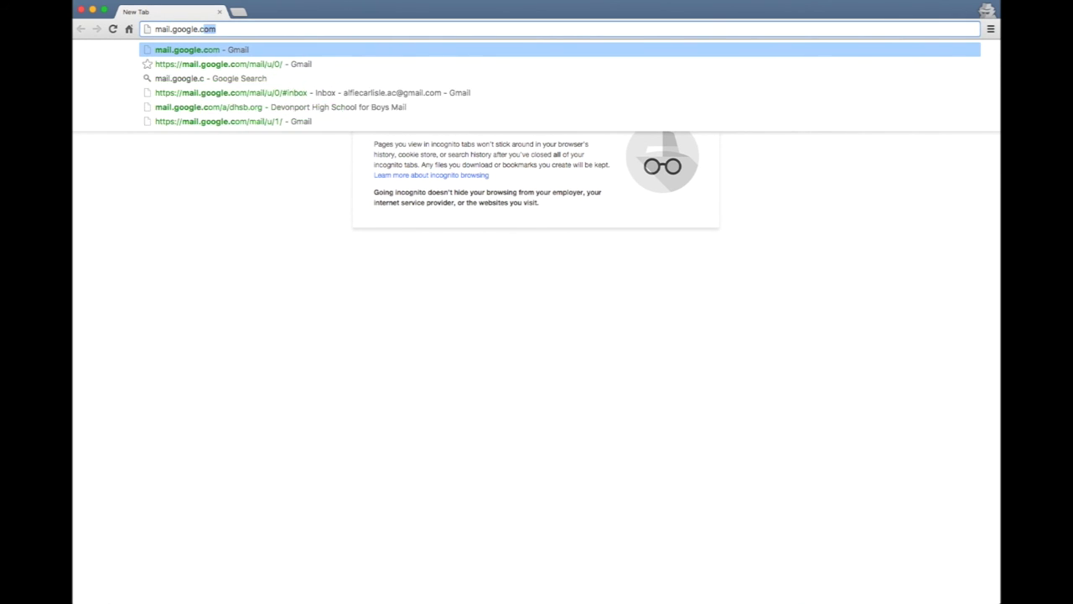
key(Return)
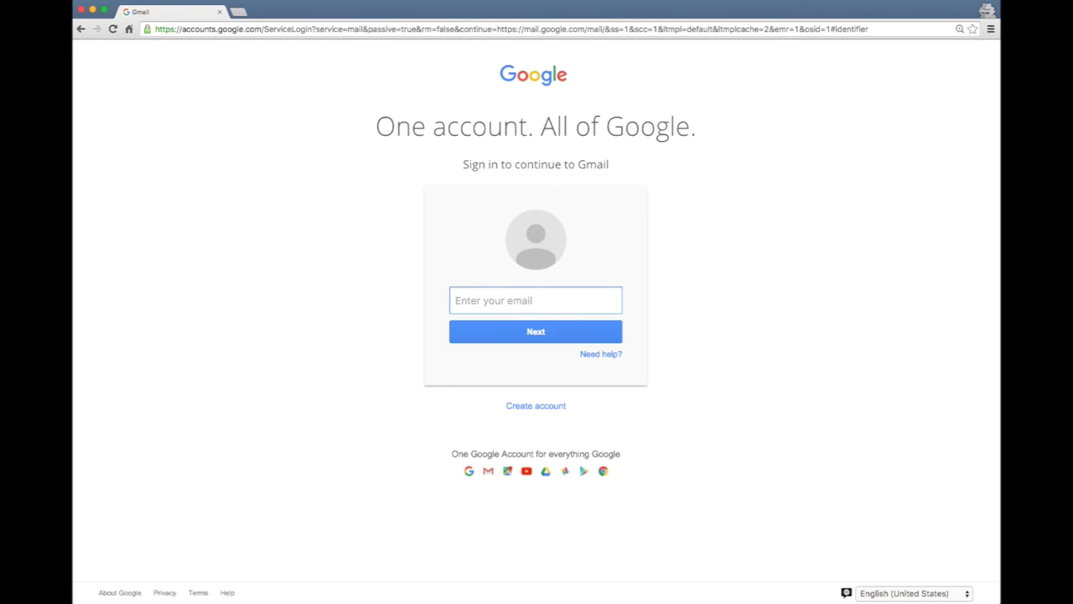
text(d)
key(BackSpace)
text(dhsb)
key(Down)
key(Down)
key(Return)
key(Return)
Step: Enter the account password, resubmitting it after the mismatch error
text(•••••)
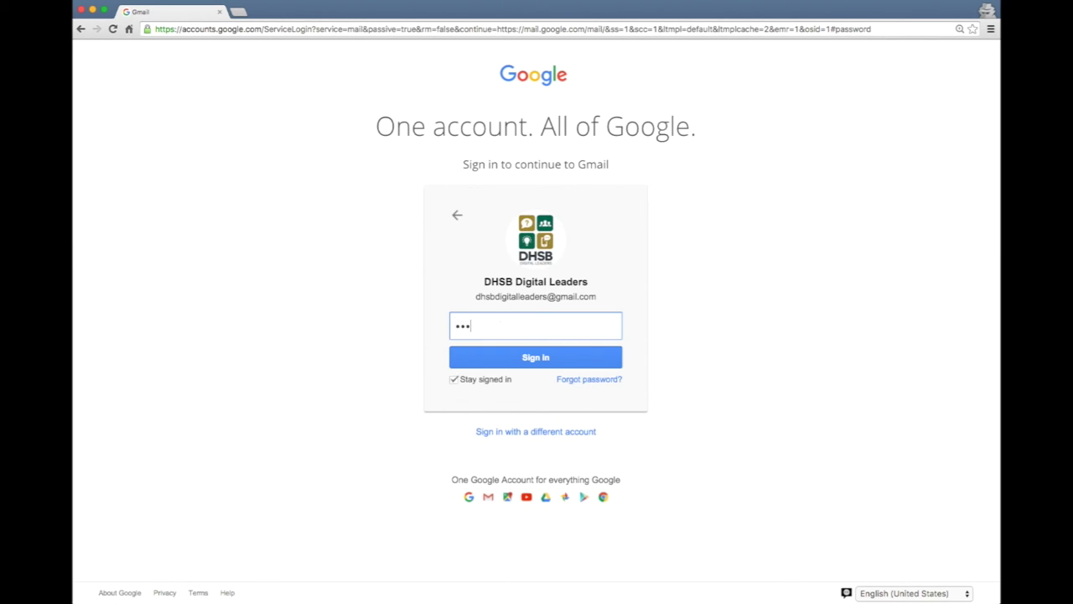
text(•••••••)
key(Return)
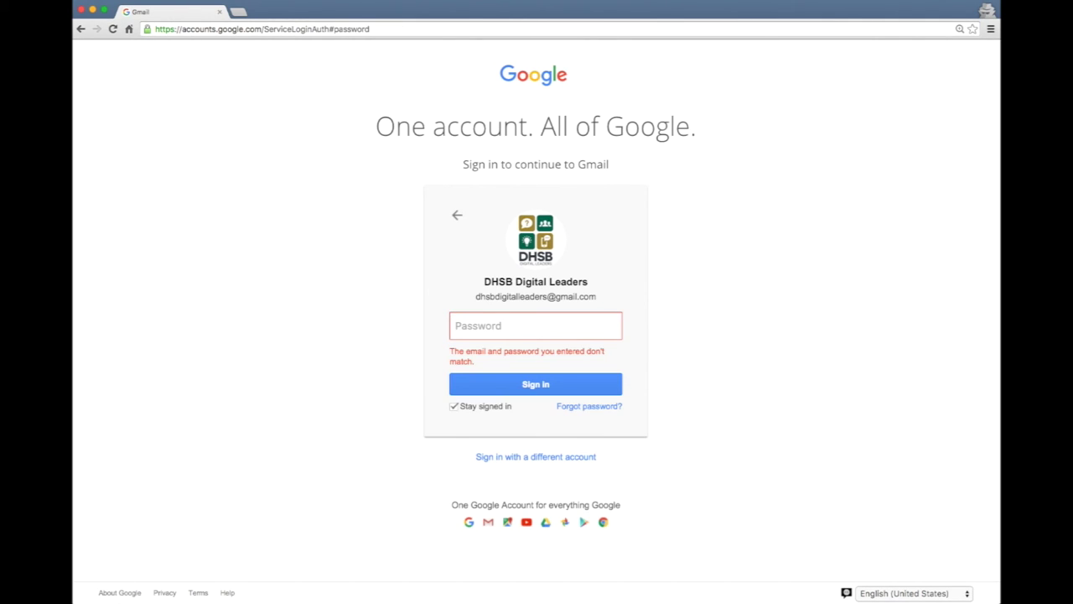
text(•••••••••••••)
key(Return)
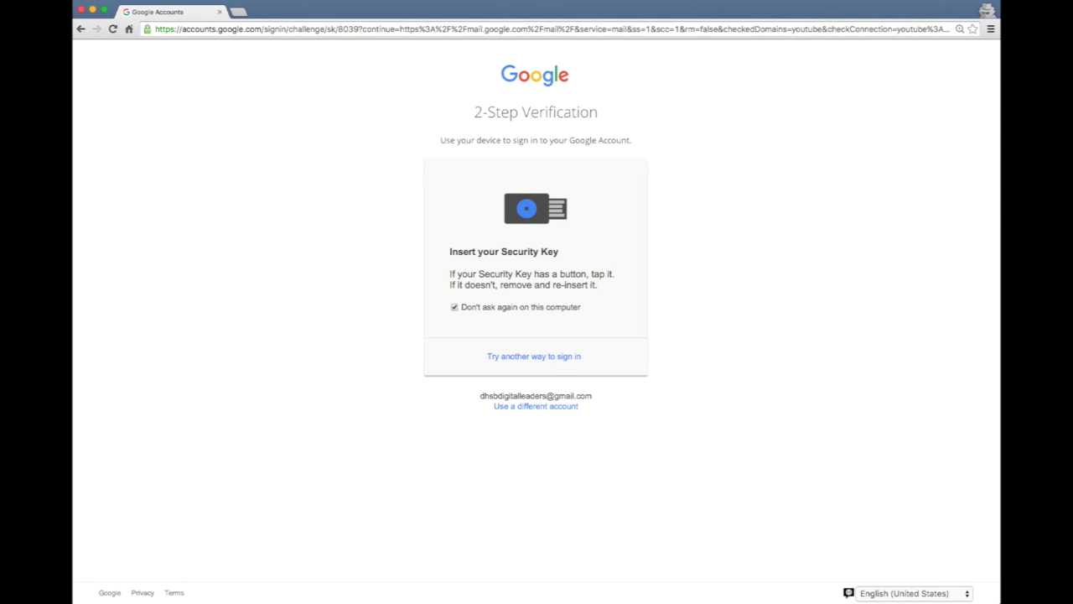
Step: Finish the security-key sign-in to Gmail, then load dhsbdigitalleaders.co.uk in a new tab
drag(475, 275, 494, 286)
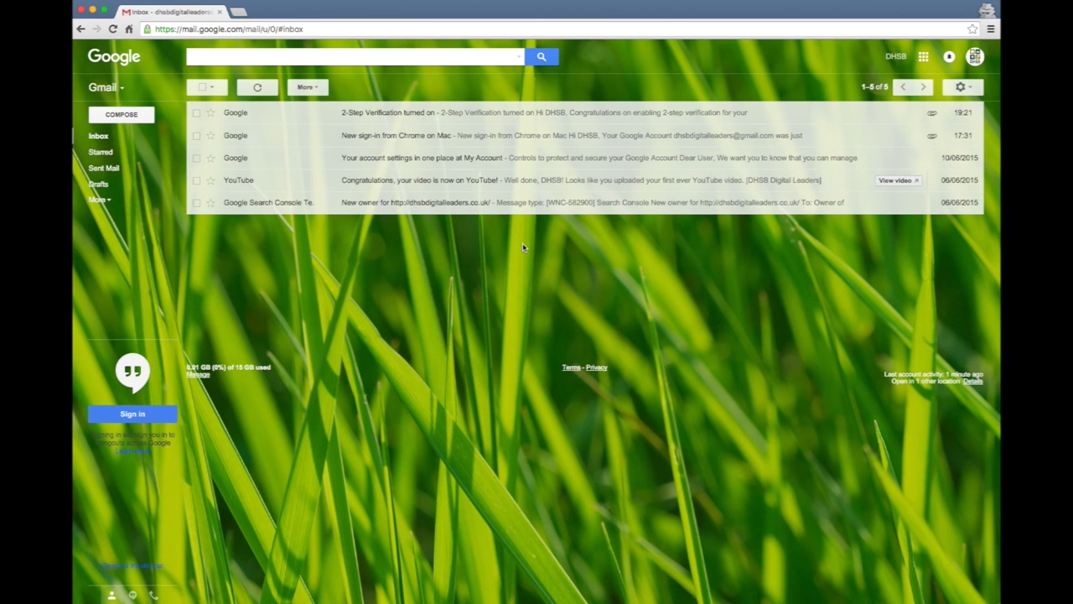
click(238, 11)
text(dhsbdigi)
key(Return)
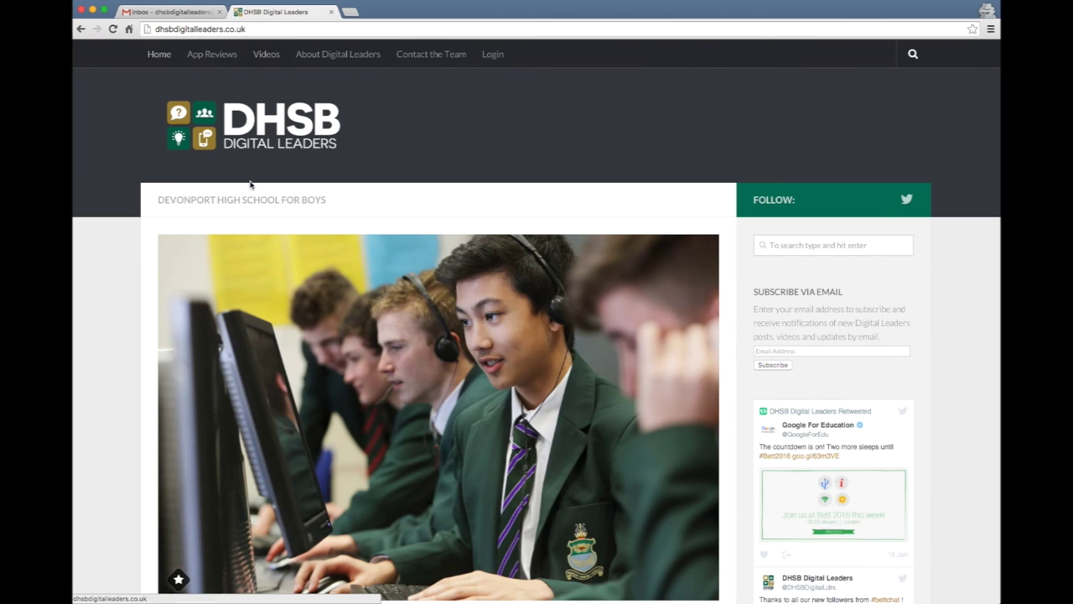
click(437, 55)
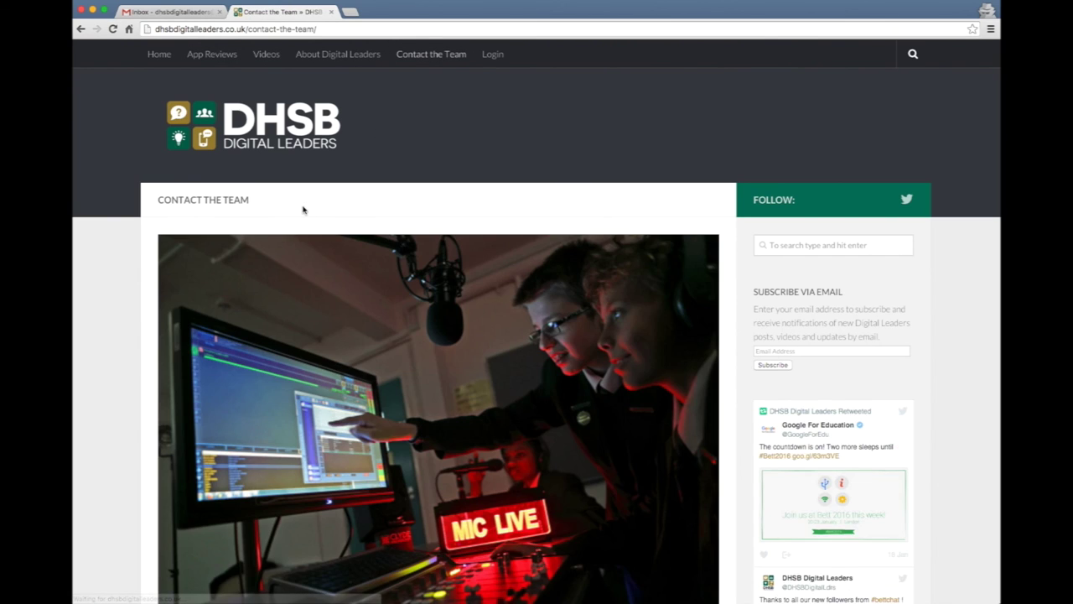
scroll(298, 214, down, 6)
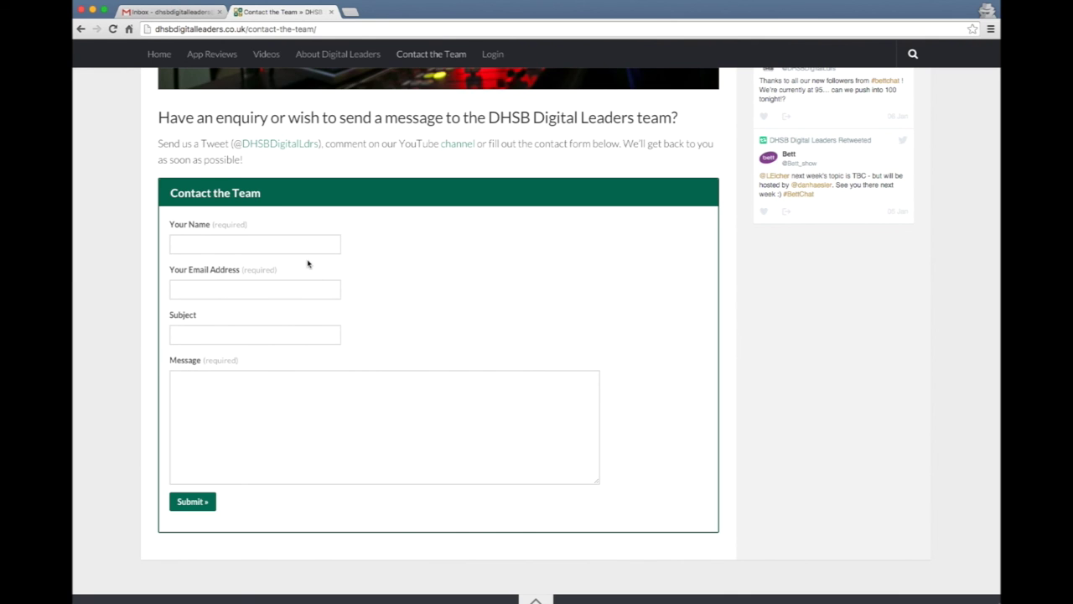
scroll(308, 265, up, 5)
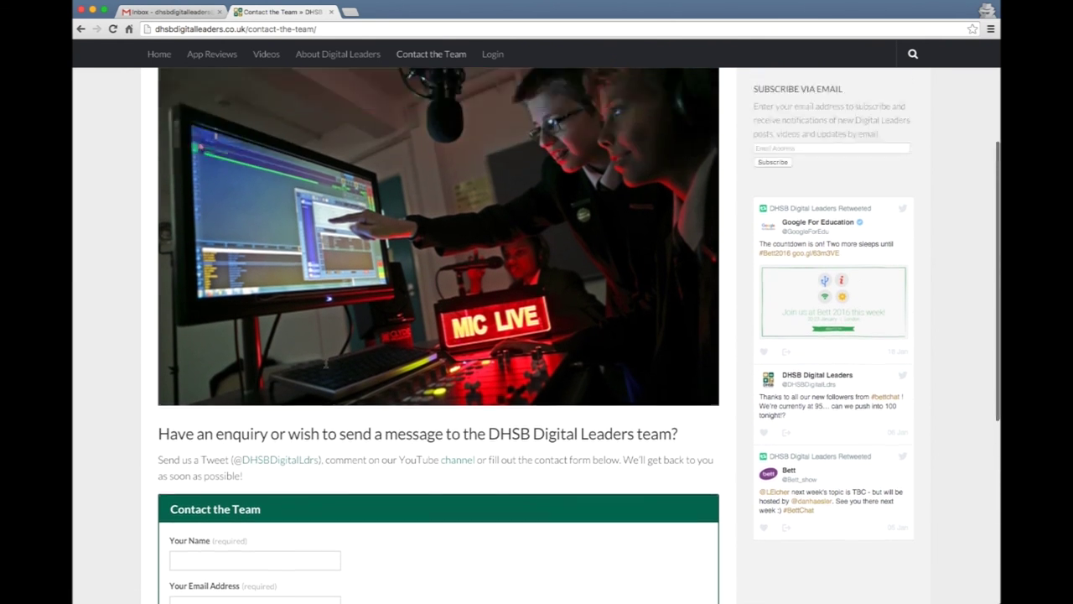
scroll(325, 362, up, 5)
click(161, 55)
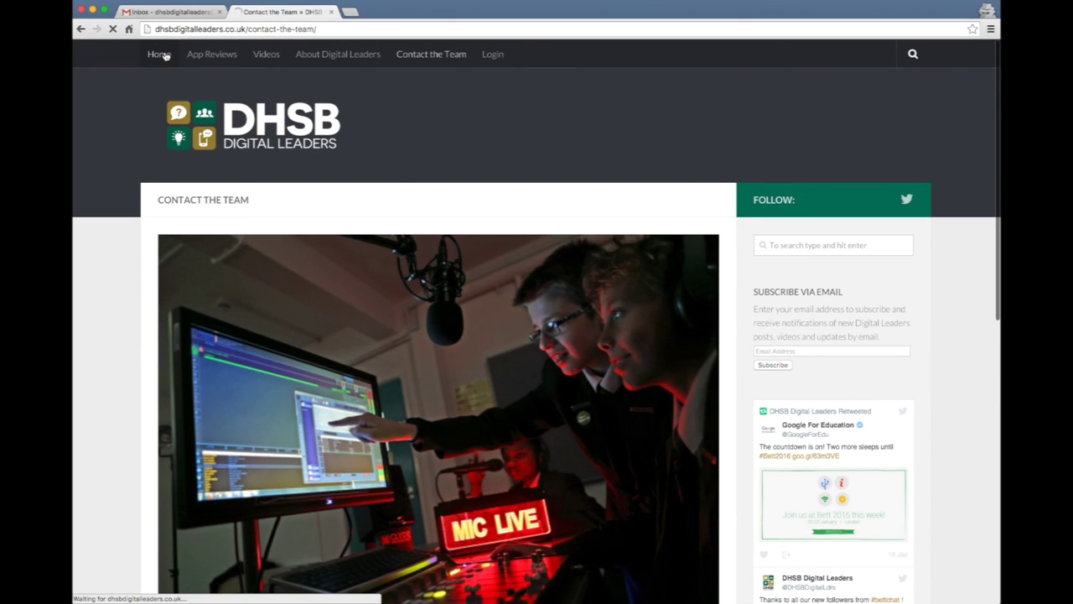
scroll(285, 343, down, 10)
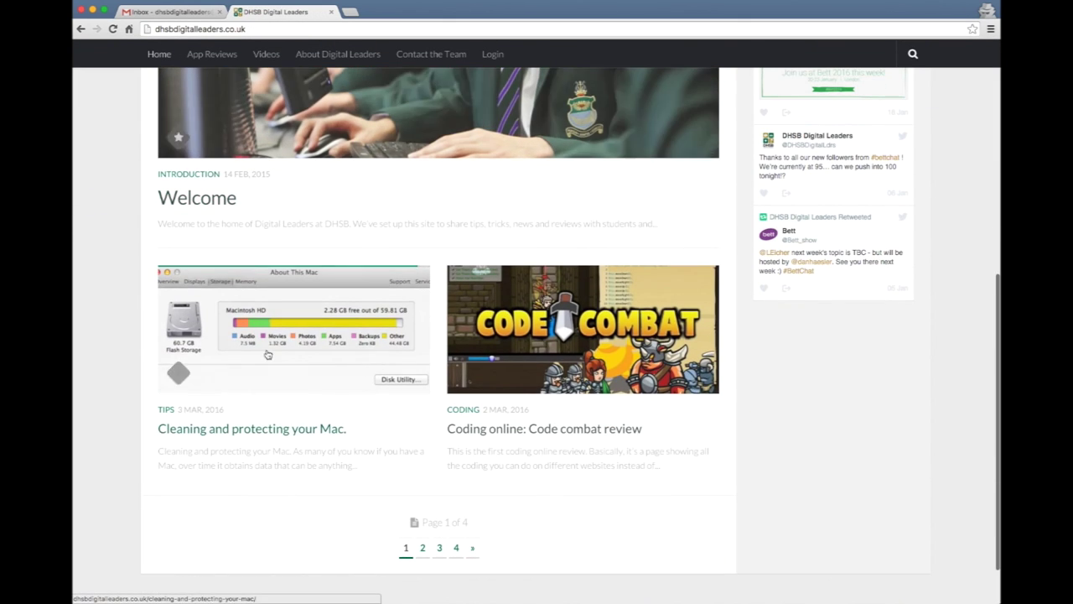